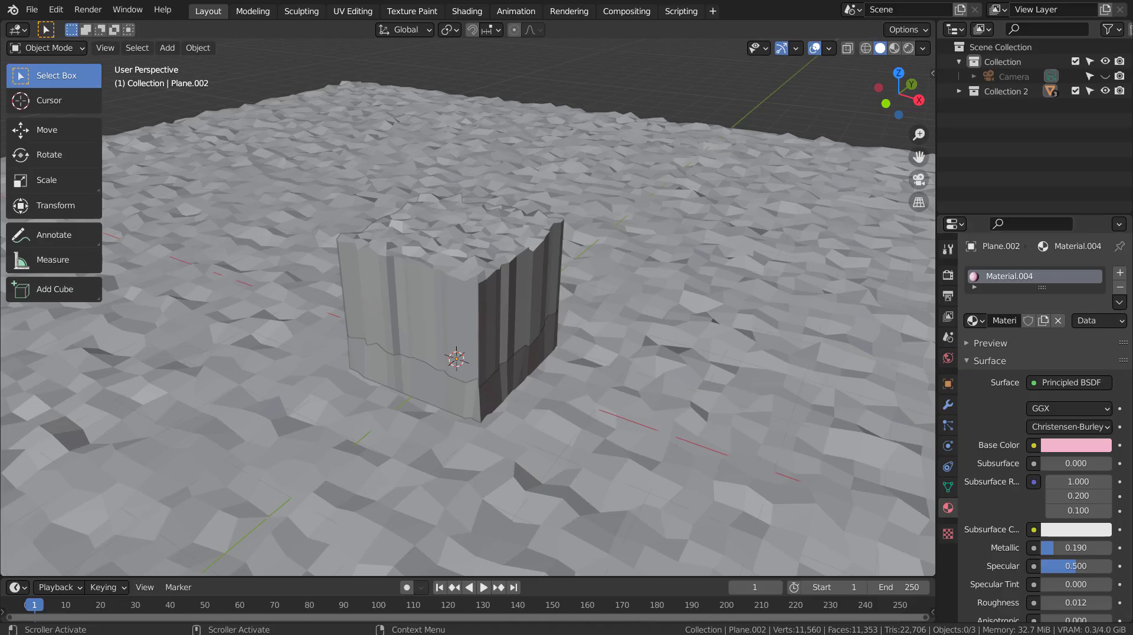
Select the block's lower layer, its upper layer and the surrounding terrain one after another to examine the finished parts
click(458, 387)
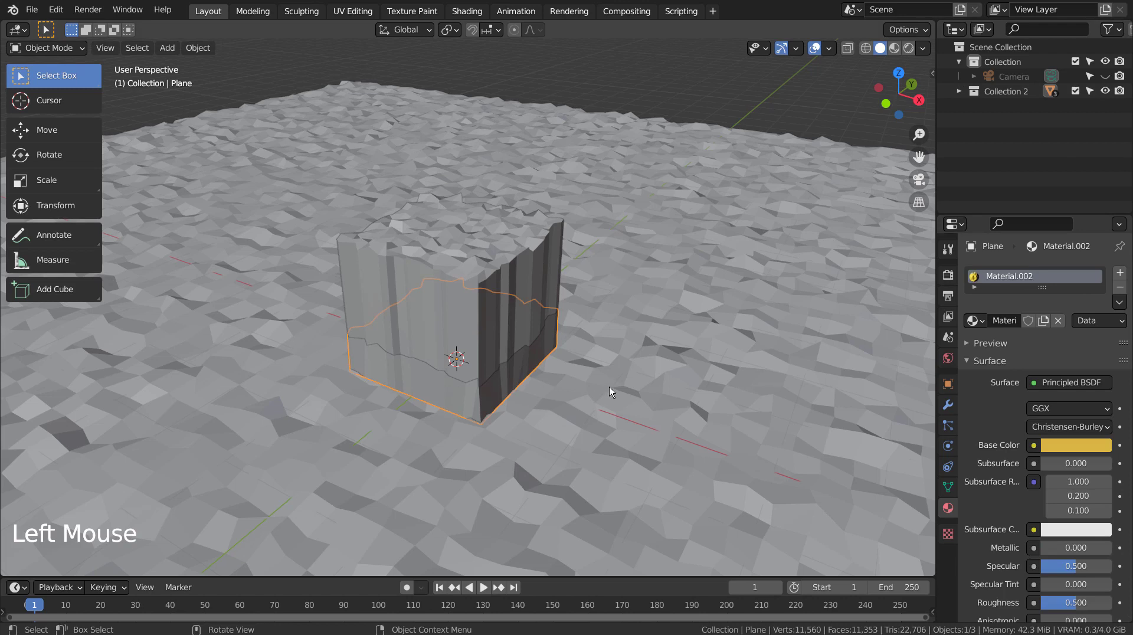
click(496, 300)
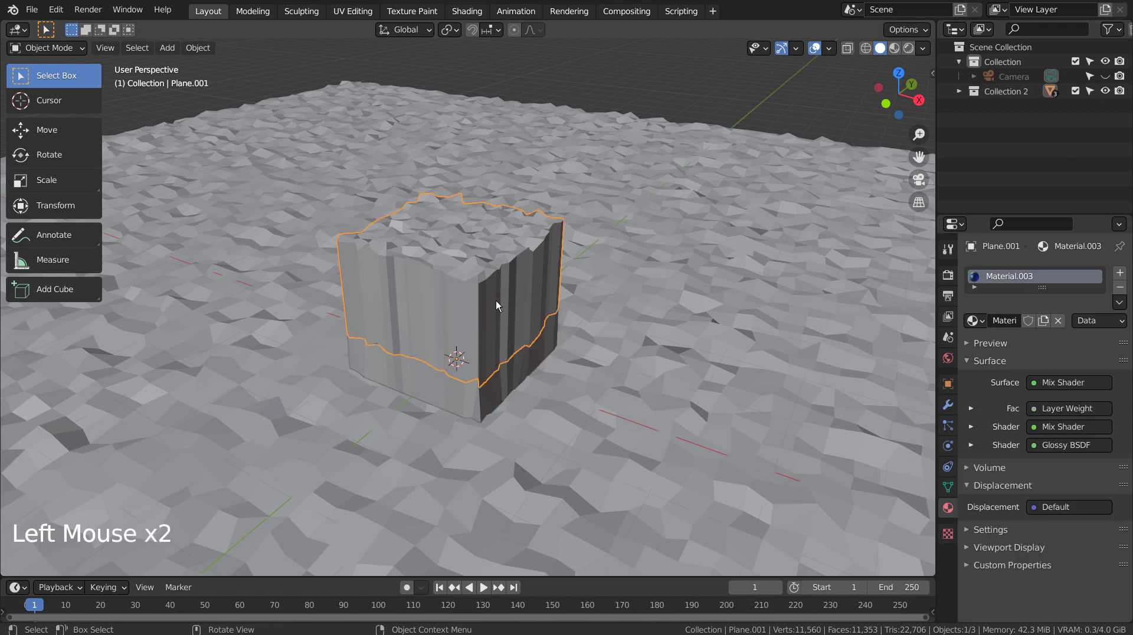
click(806, 358)
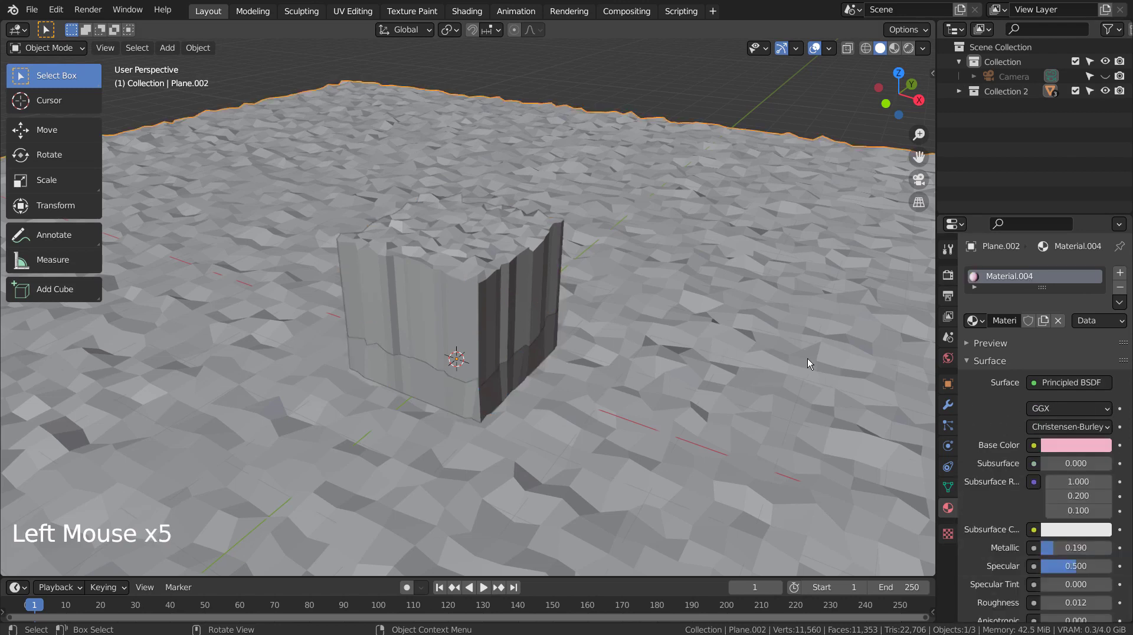
click(758, 104)
Hide Collection 2 and add a plane at the origin, scaled up uniformly by about 10.74
click(1103, 91)
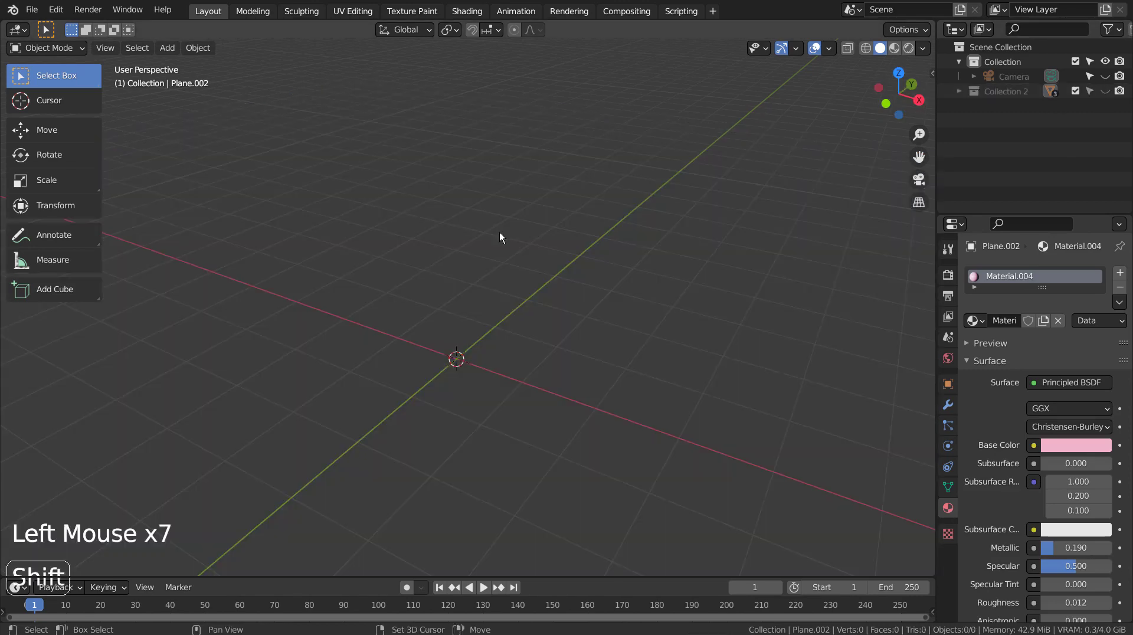
key(shift+a)
click(540, 239)
key(s)
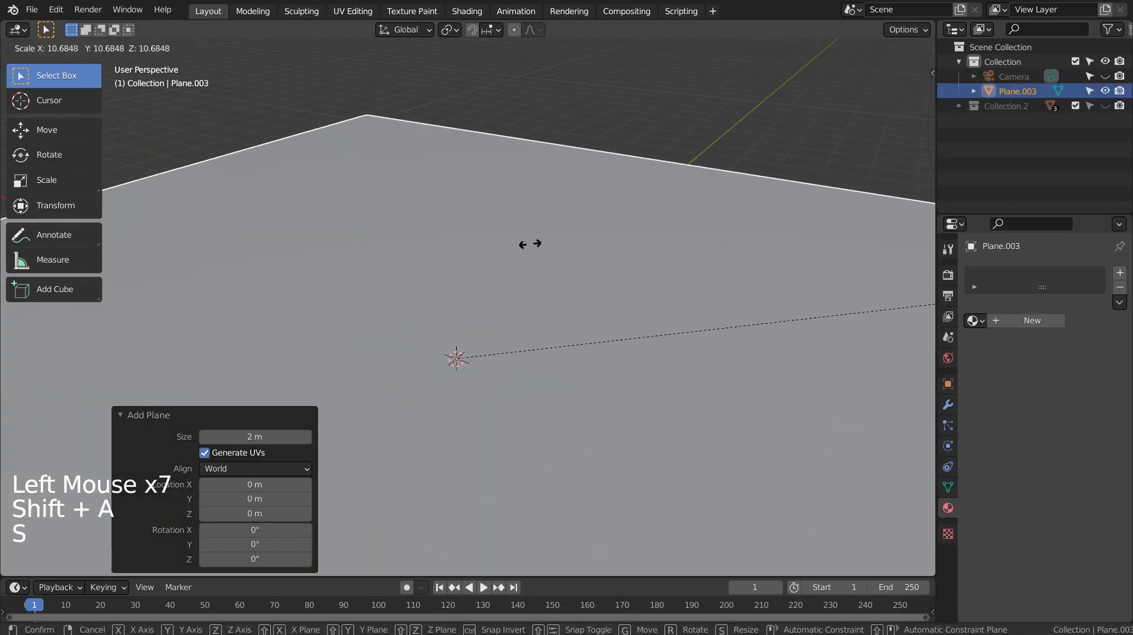
click(543, 258)
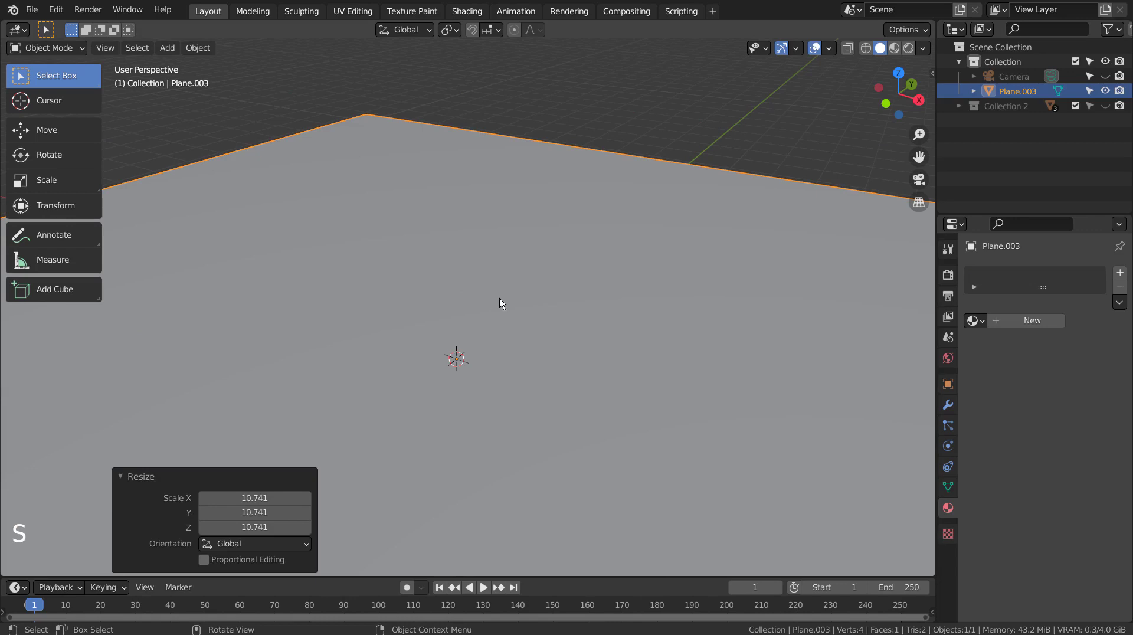
Subdivide the large plane's mesh with 55 cuts
key(Tab)
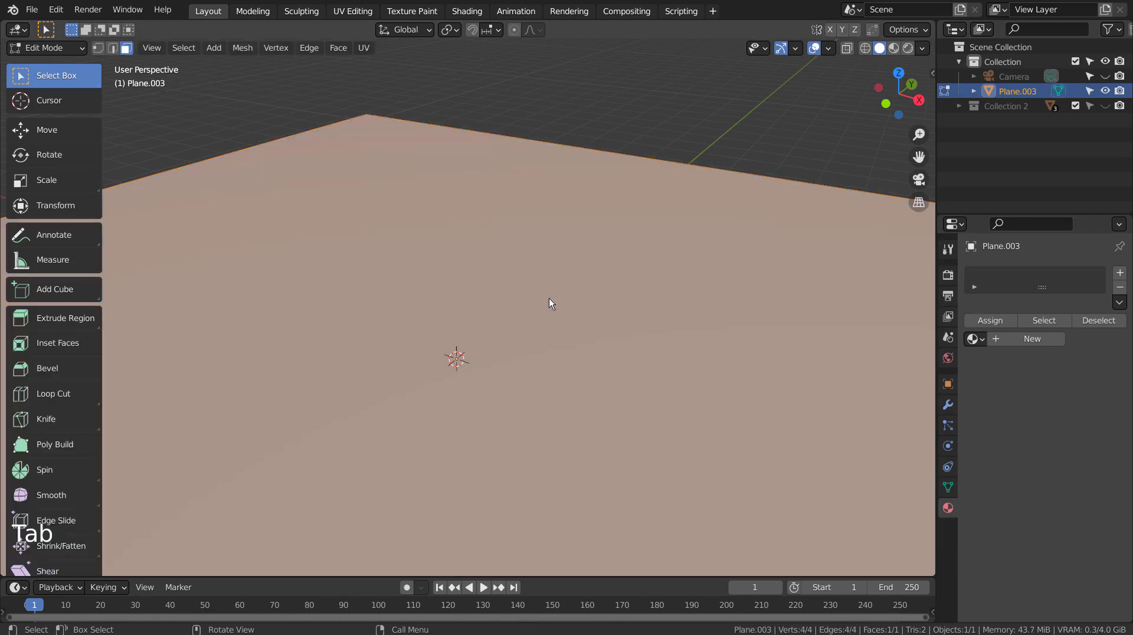
right_click(549, 298)
click(550, 300)
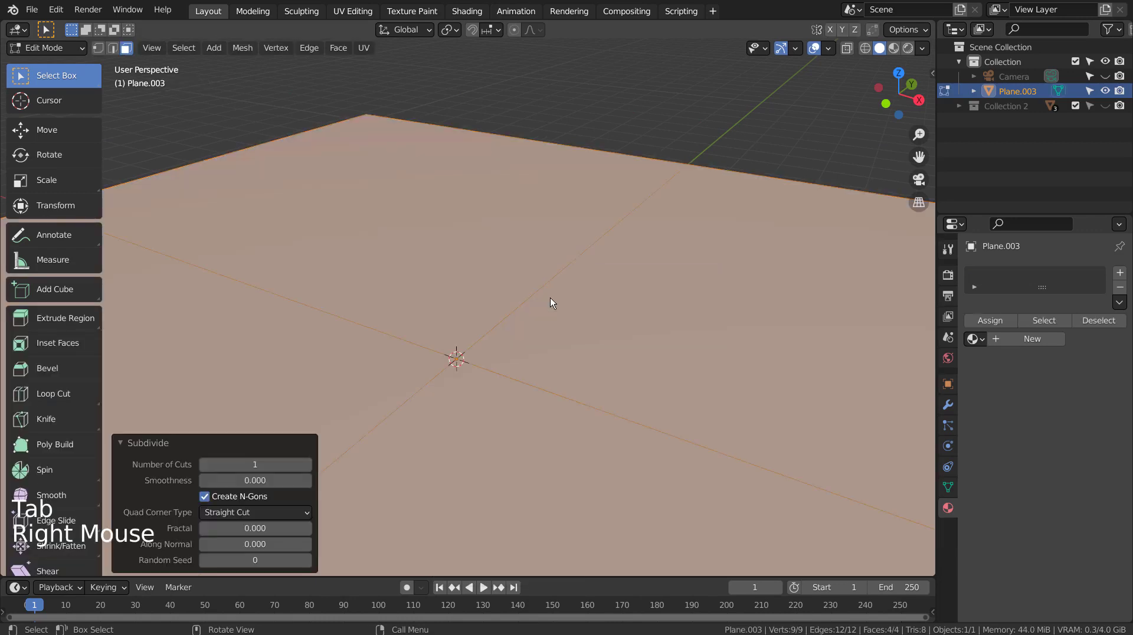
click(255, 465)
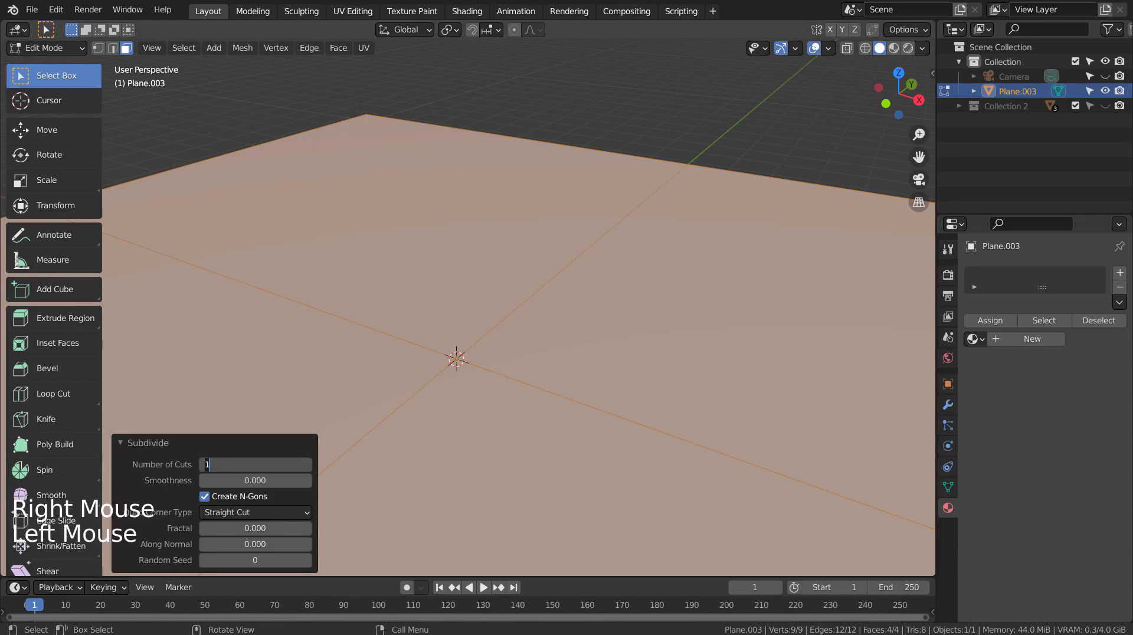
text(55)
key(Return)
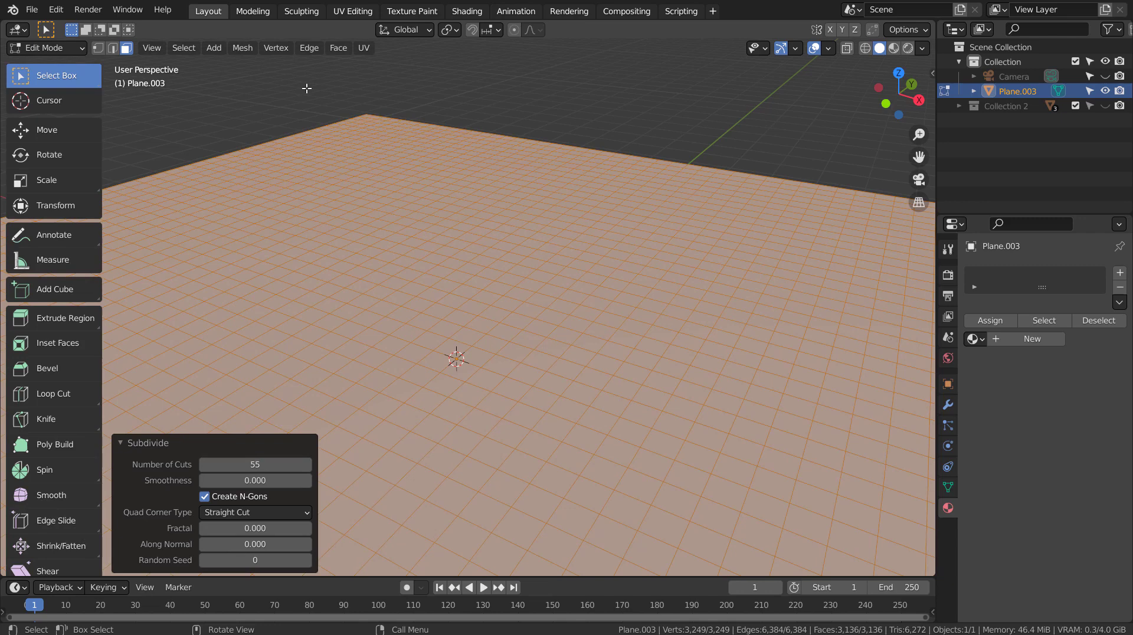
Randomize the large plane's vertices by 0.015 m and return to Object Mode
click(247, 50)
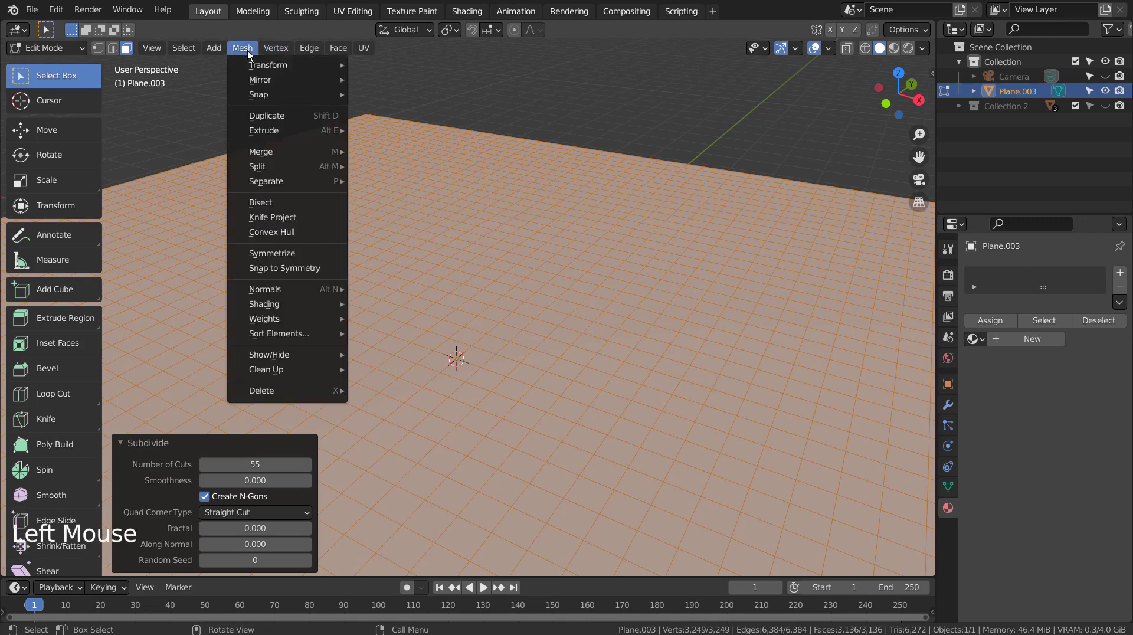
mouse_move(253, 63)
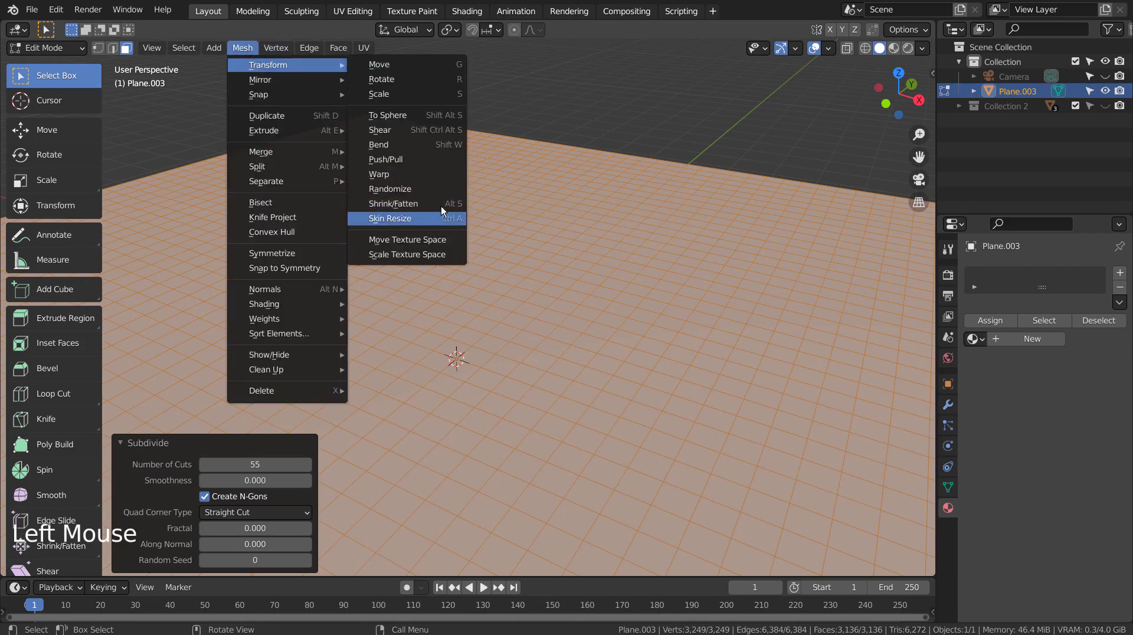
click(441, 188)
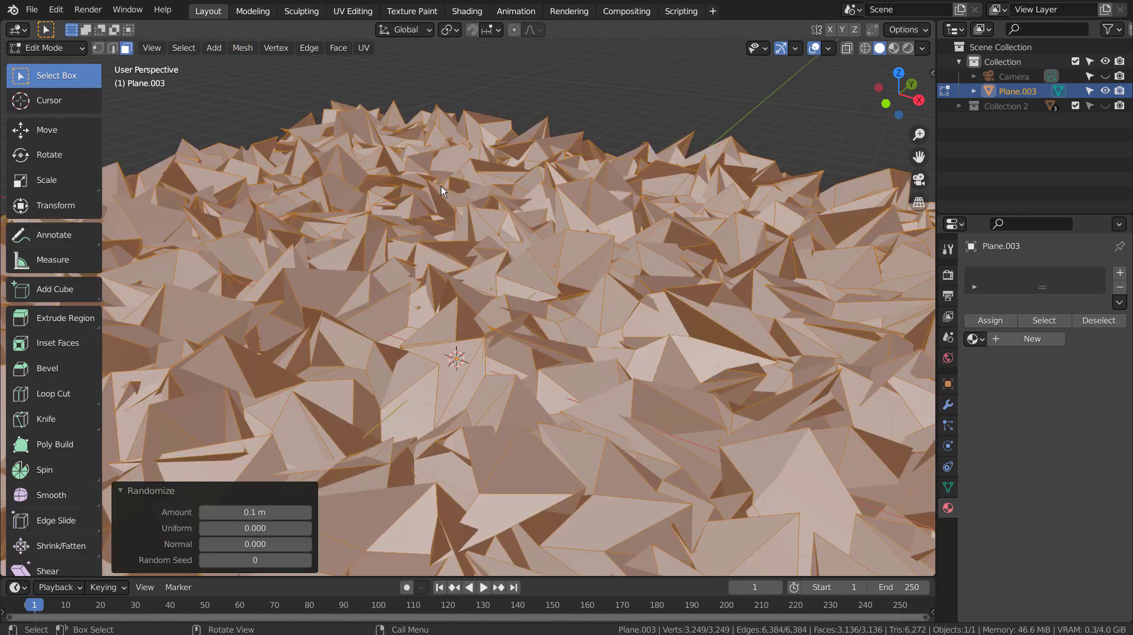
shift+drag(286, 516, 243, 516)
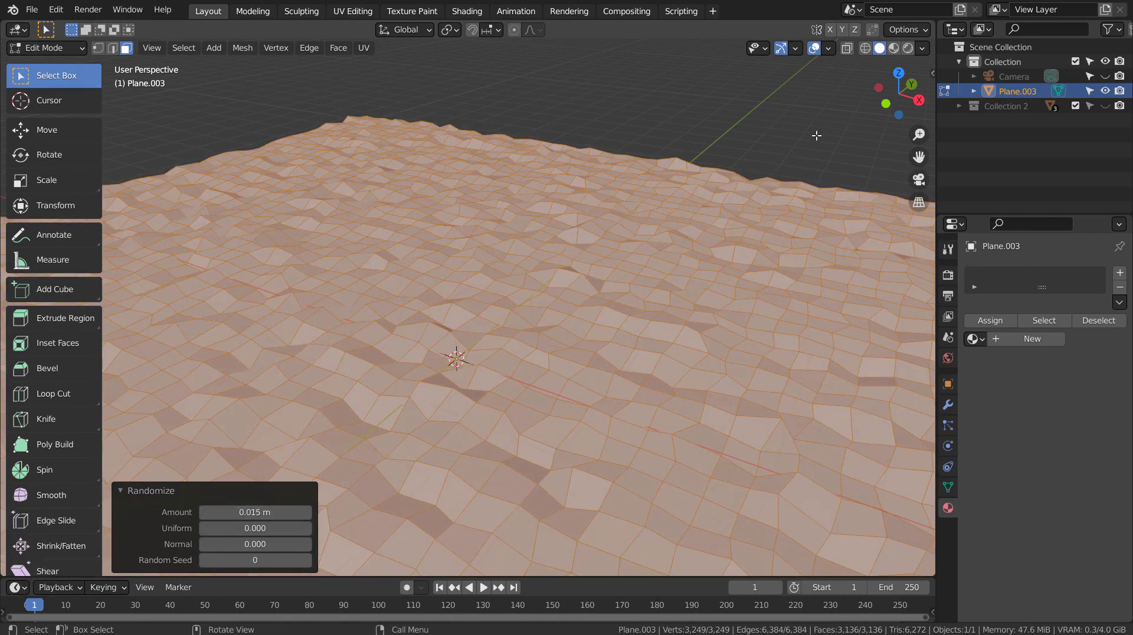
key(Tab)
Delete the large randomized plane
click(744, 267)
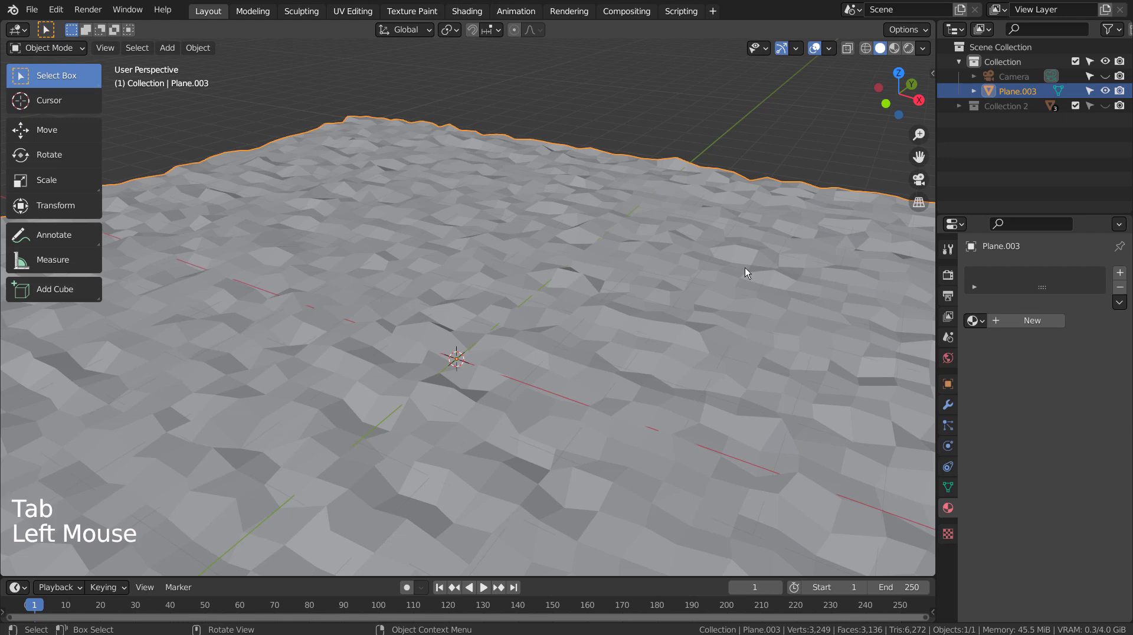
key(x)
click(825, 236)
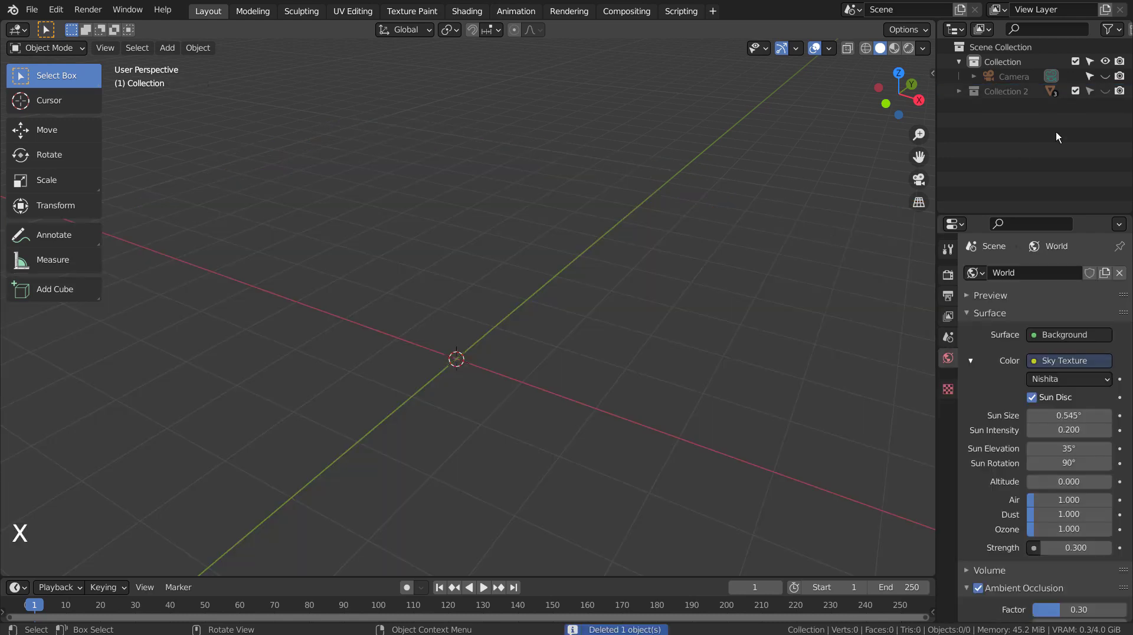
Show Collection 2 again and select the block's layers to examine them
click(1105, 91)
click(545, 354)
click(543, 360)
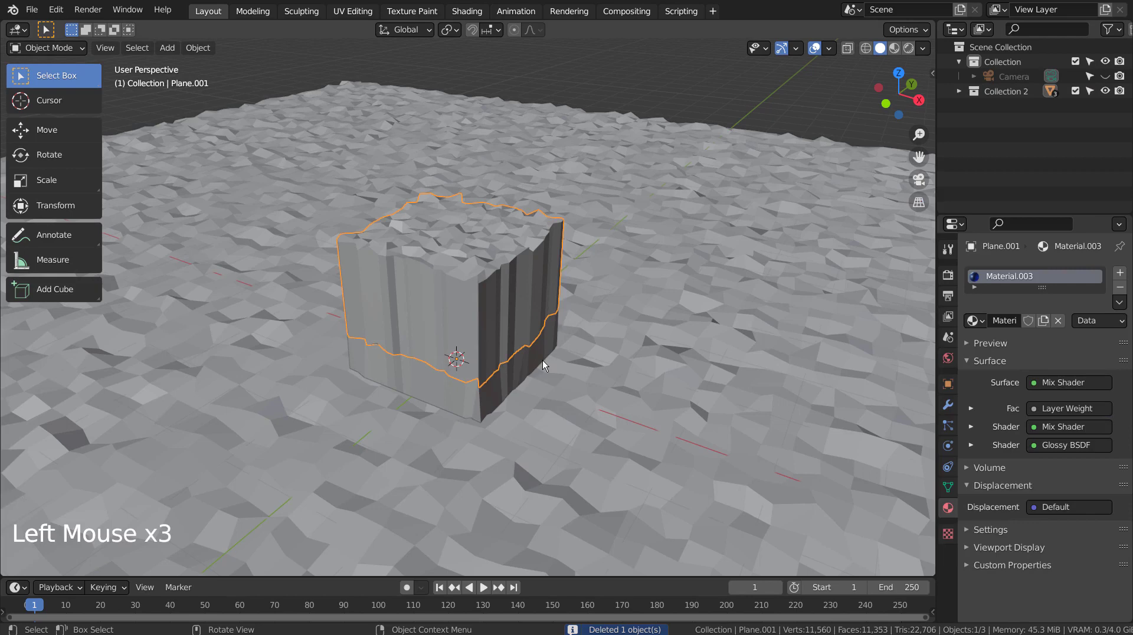
click(519, 289)
Hide Collection 2 and add a 2 m plane at the origin
click(1105, 90)
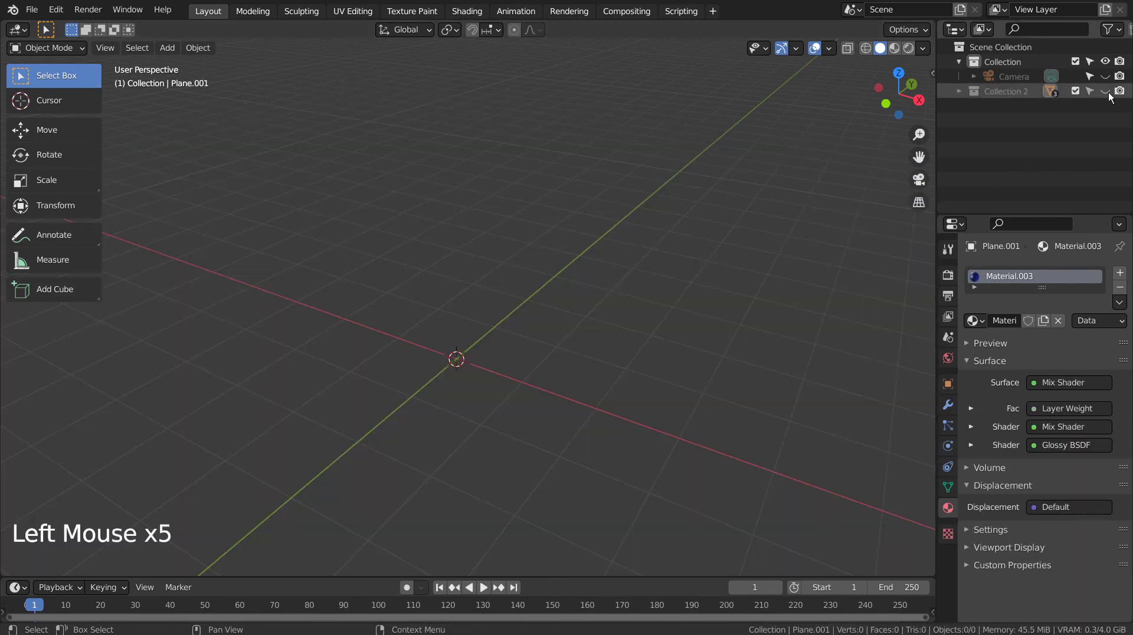
click(619, 285)
key(shift+a)
click(694, 287)
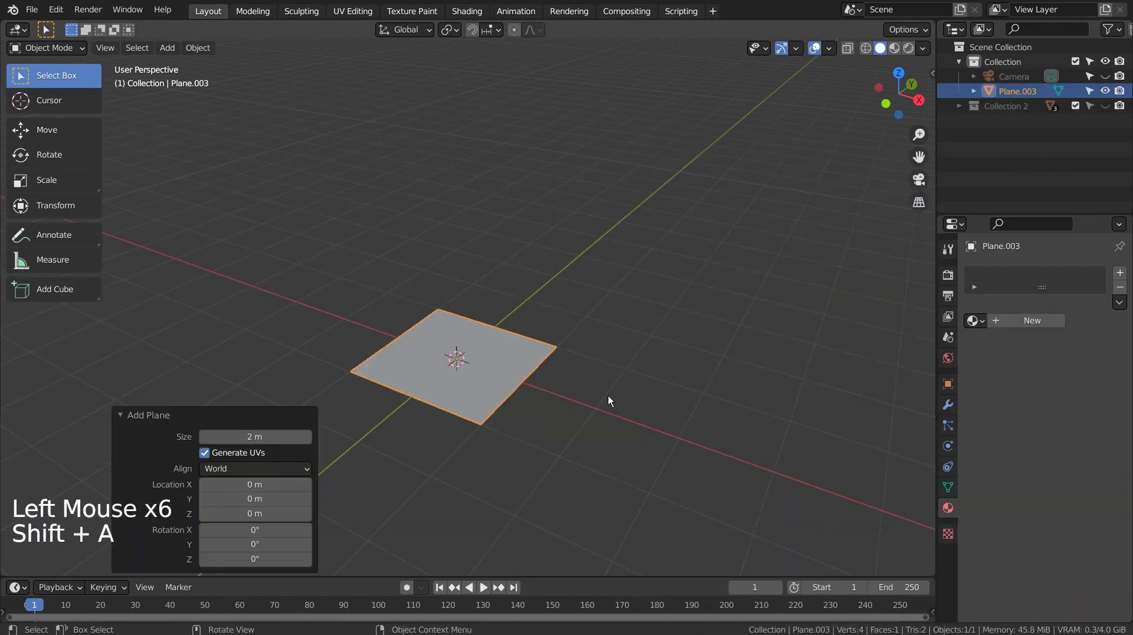
middle_drag(592, 449, 609, 419)
scroll(604, 419, up, 4)
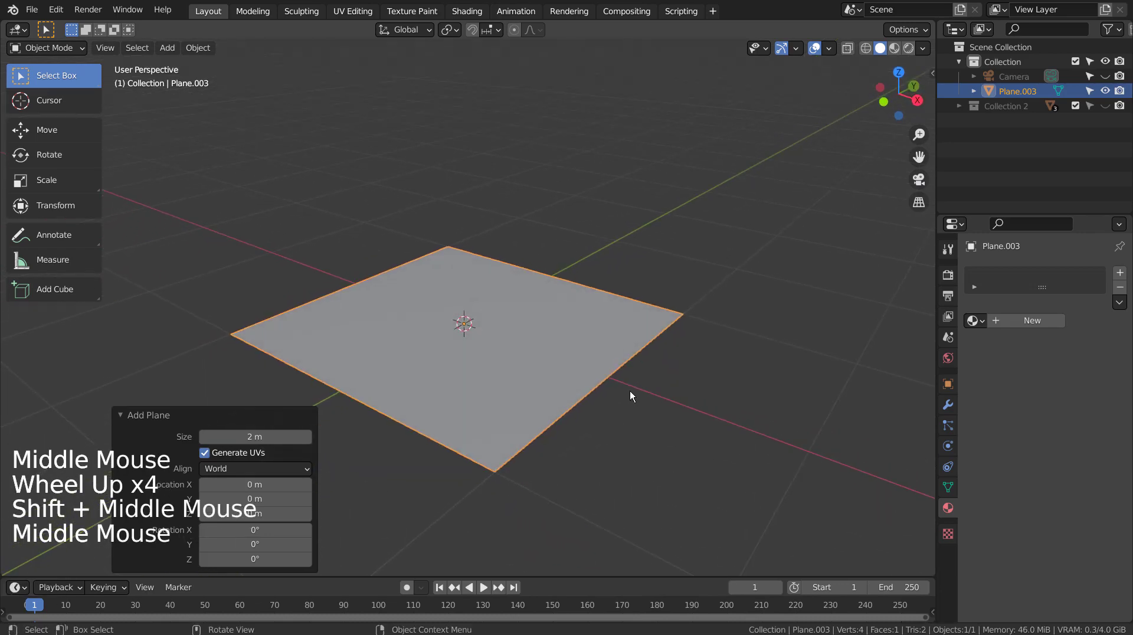
Subdivide the 2 m plane's mesh with 15 cuts
key(Tab)
right_click(526, 360)
click(526, 324)
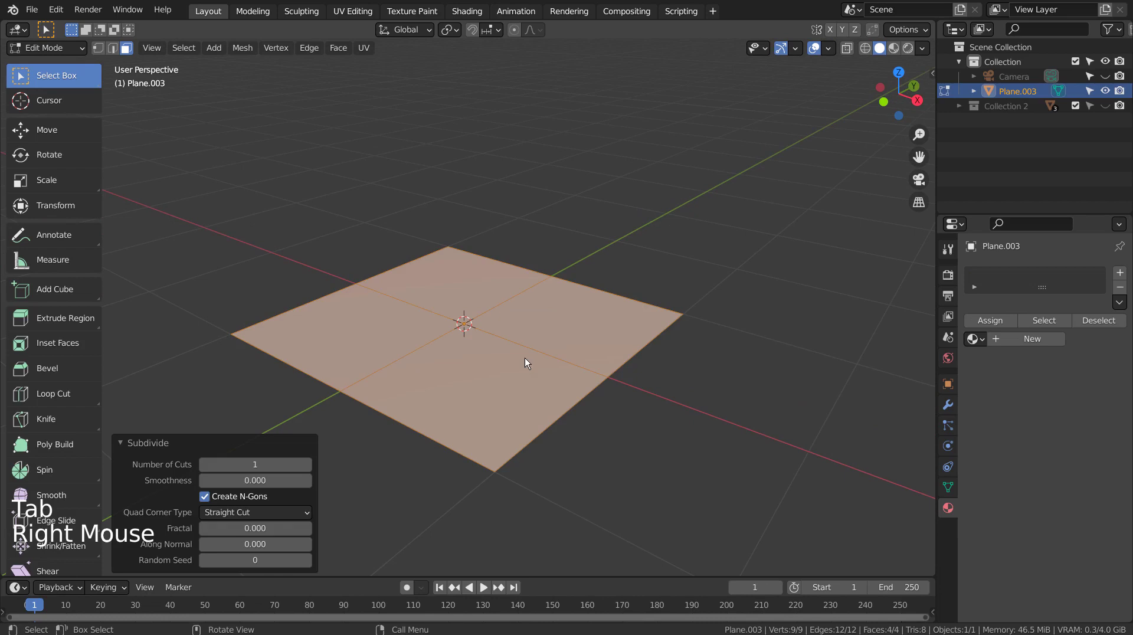
click(274, 463)
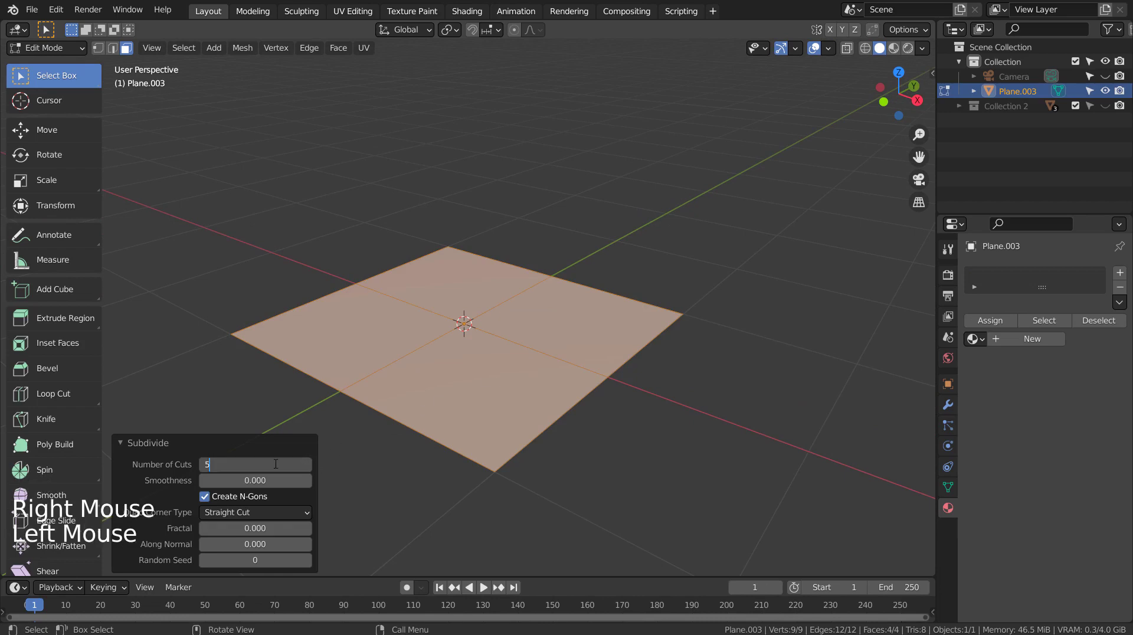
key(Return)
double_click(276, 463)
text(15)
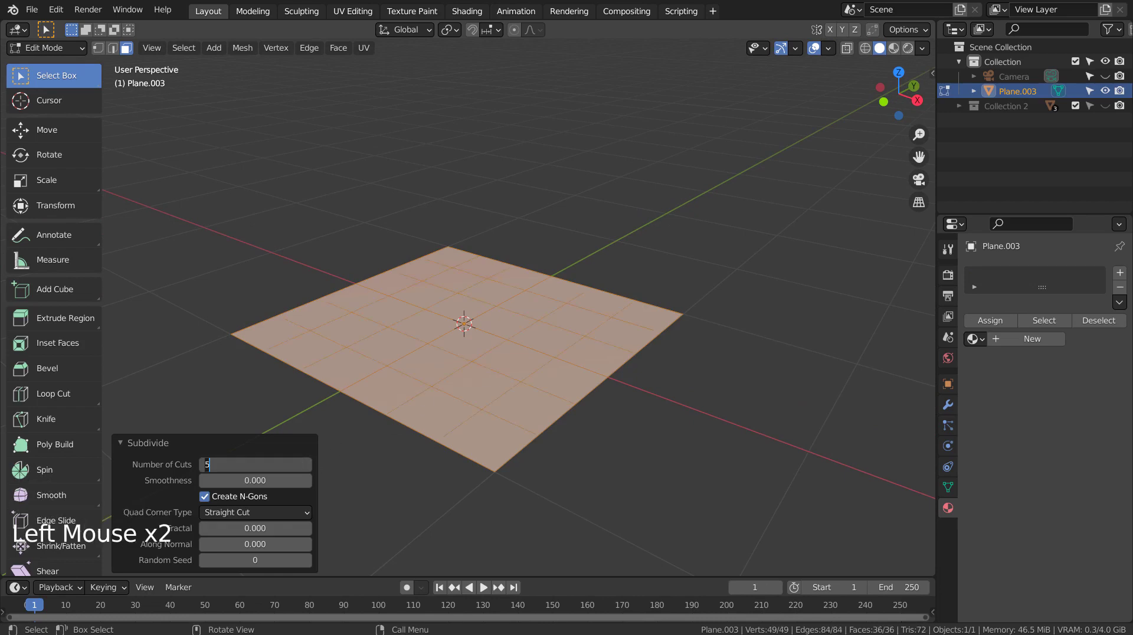
key(Return)
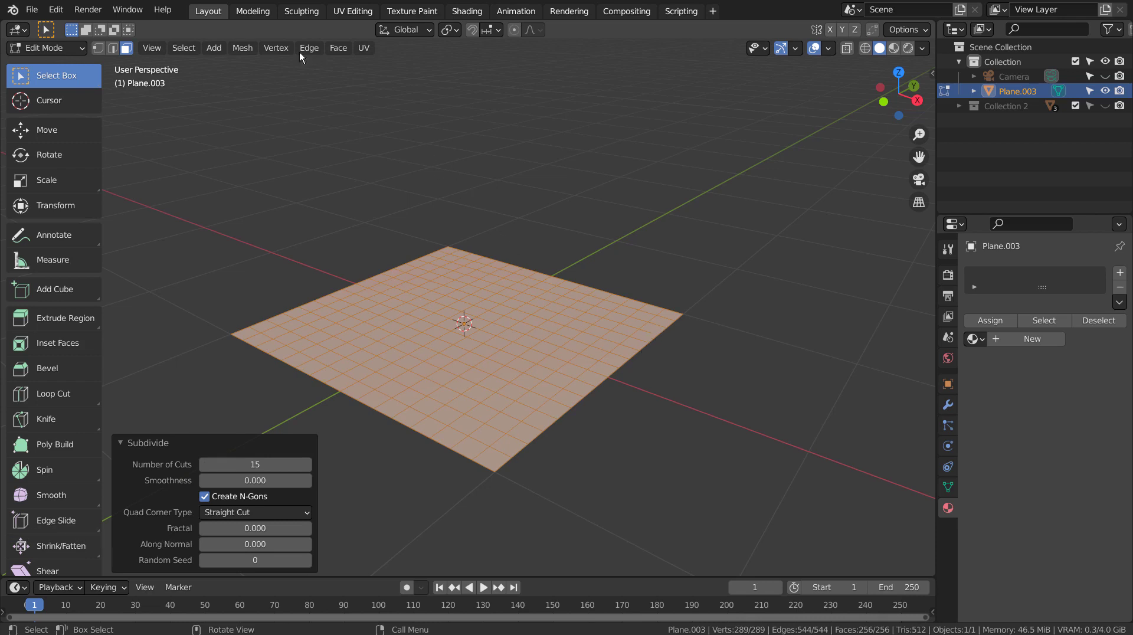
Randomize the subdivided plane's vertices by 0.1 m
click(244, 49)
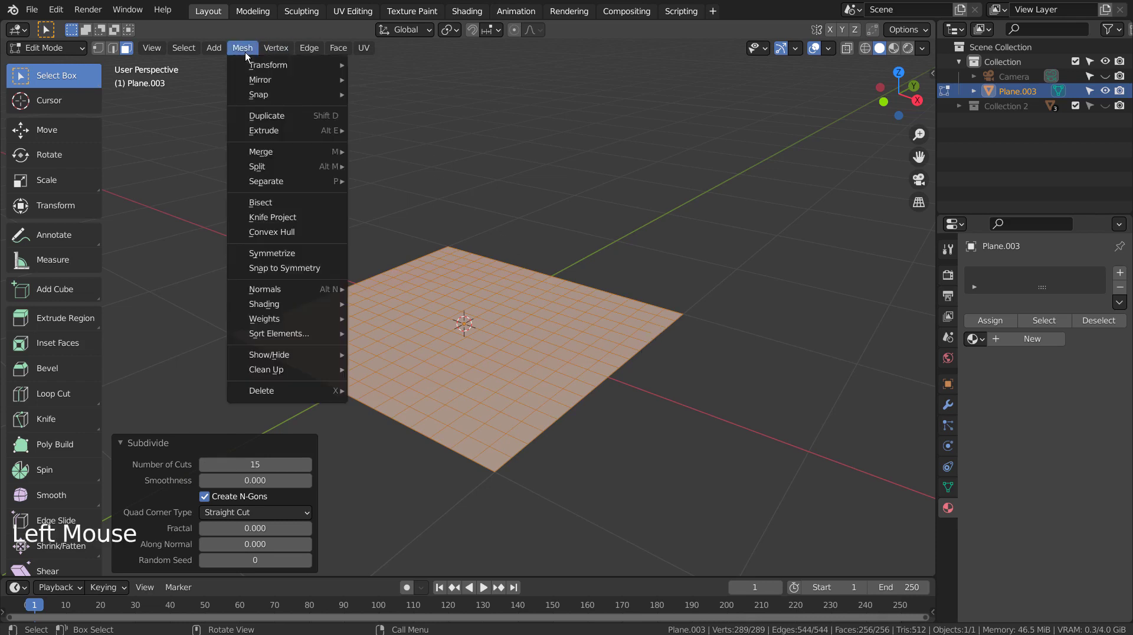
mouse_move(278, 66)
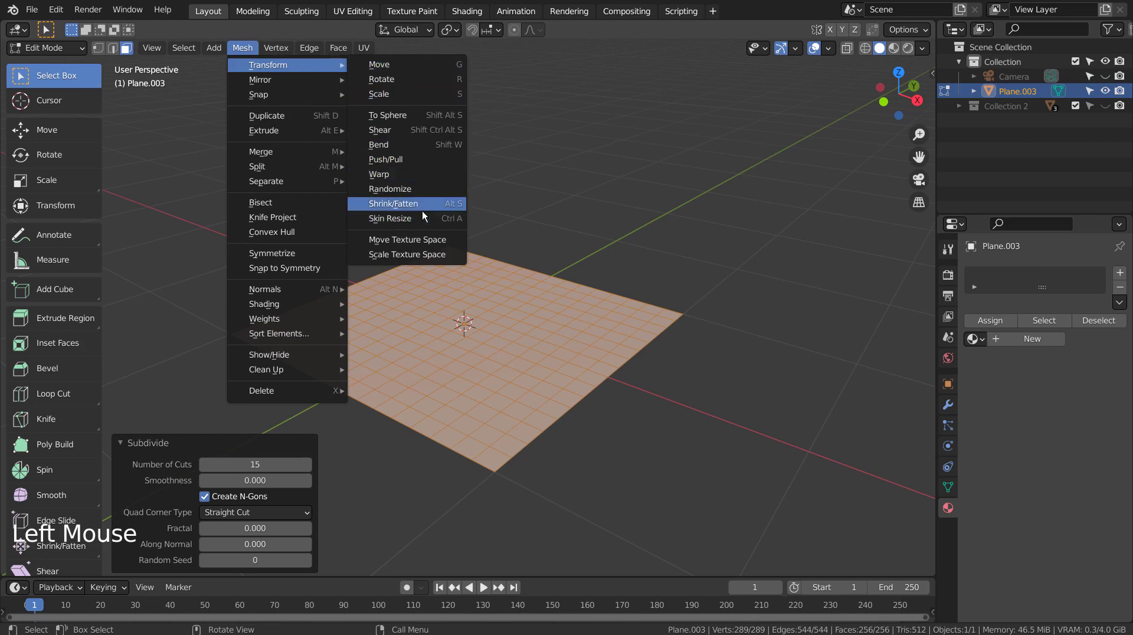
click(434, 190)
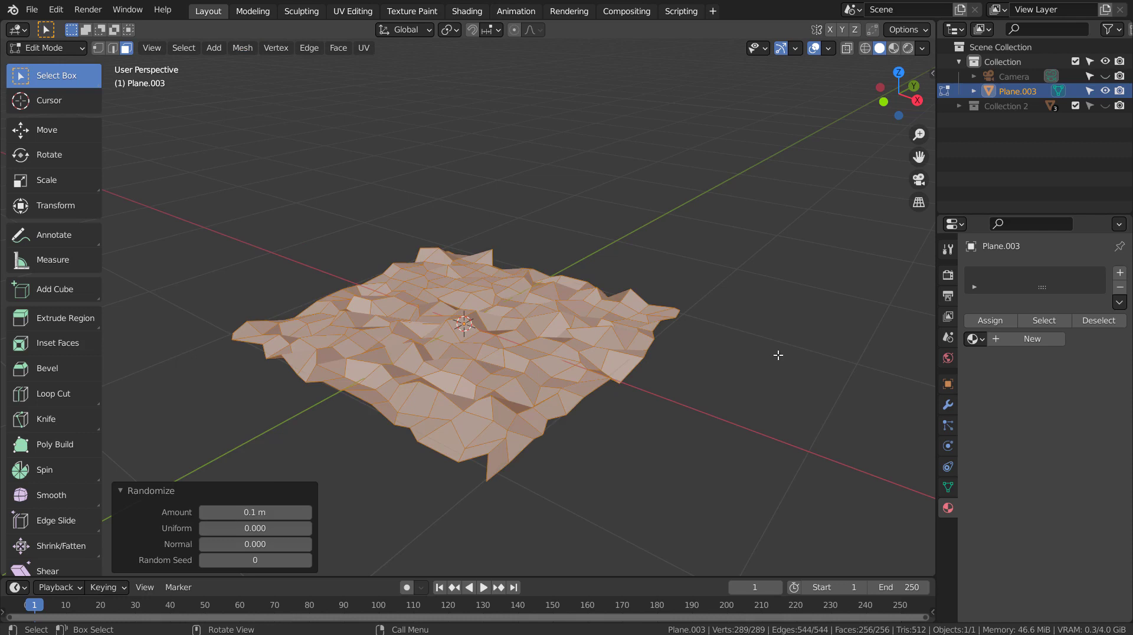
Extrude the uneven plane's faces upward about 0.24 m to form a thin slab
key(e)
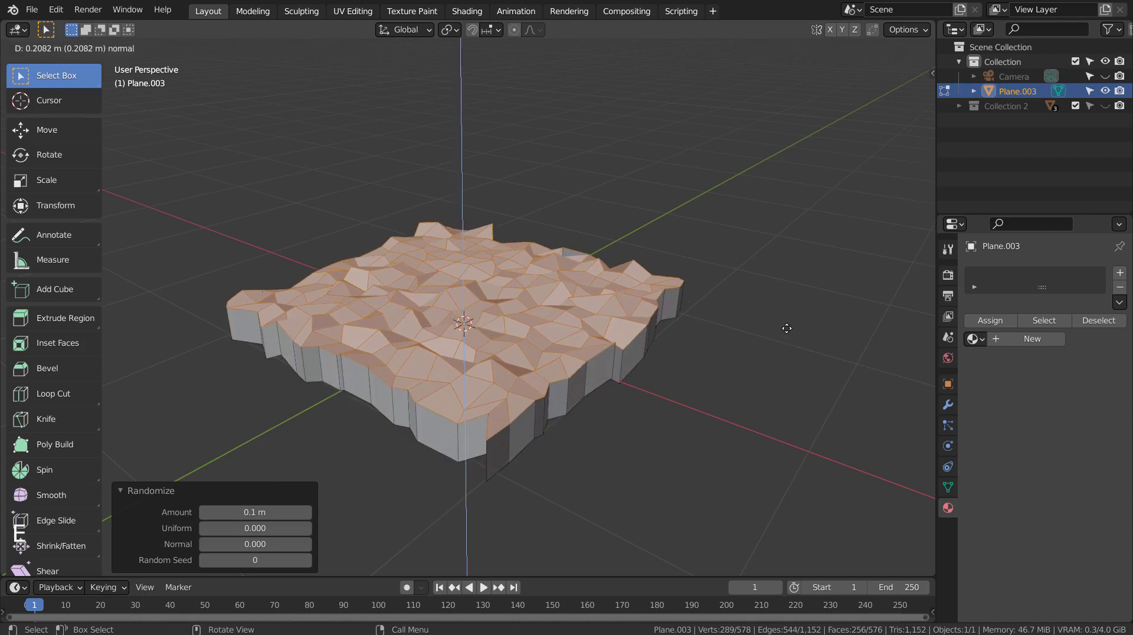
click(786, 327)
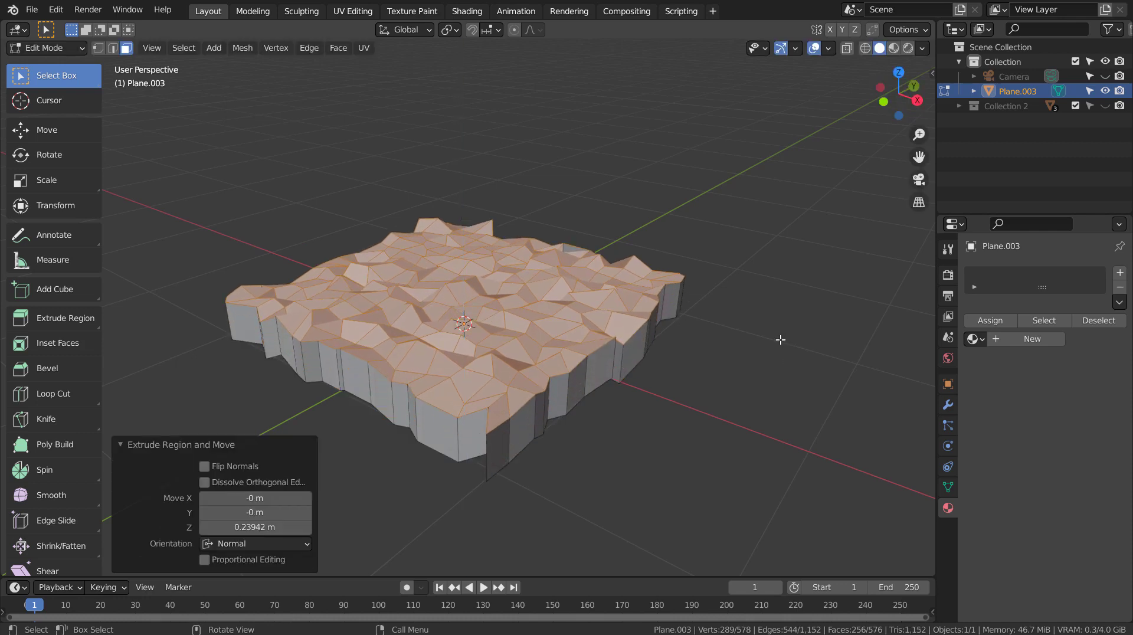
middle_drag(667, 430, 631, 398)
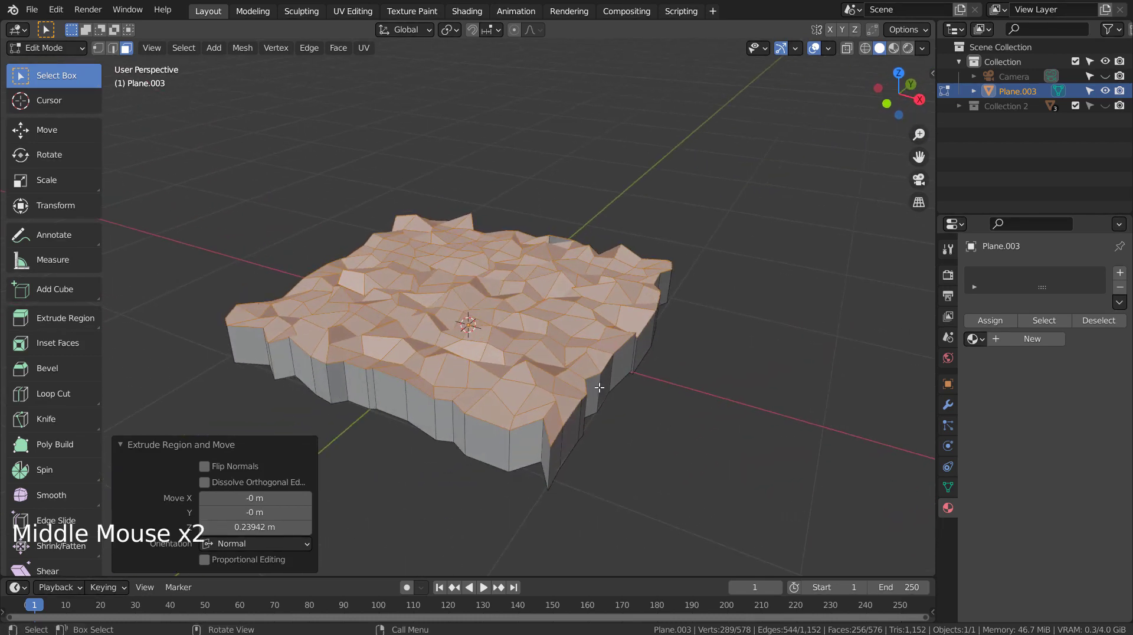
Duplicate the slab's top faces in place, extrude the copy upward about 1.32 m, and return to Object Mode
key(shift+d)
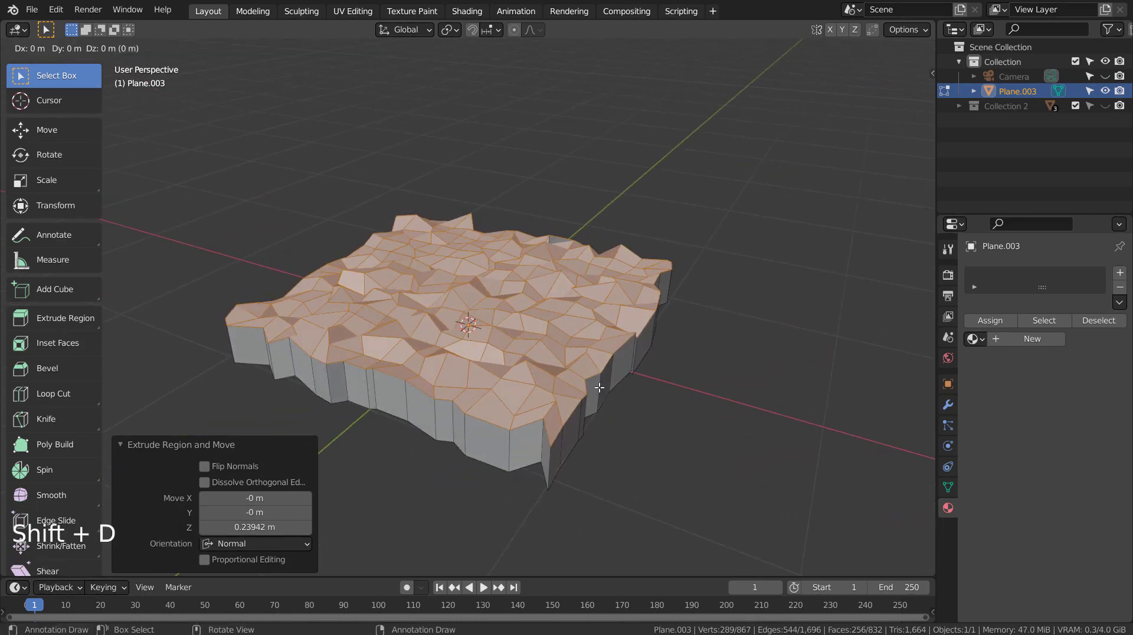
click(599, 387)
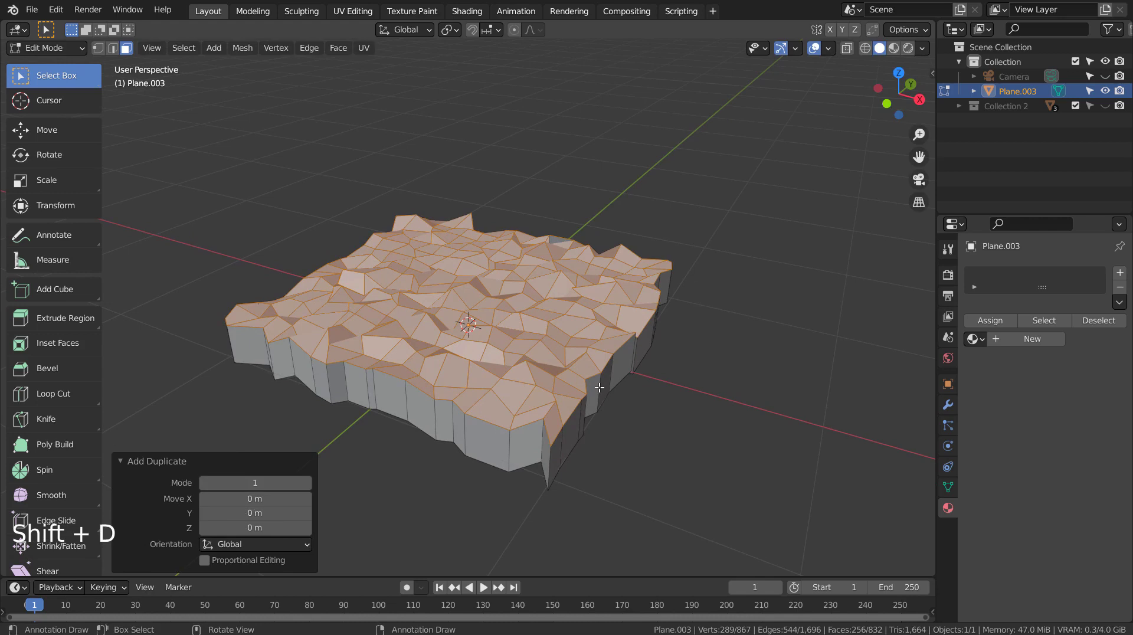
scroll(678, 388, down, 5)
key(e)
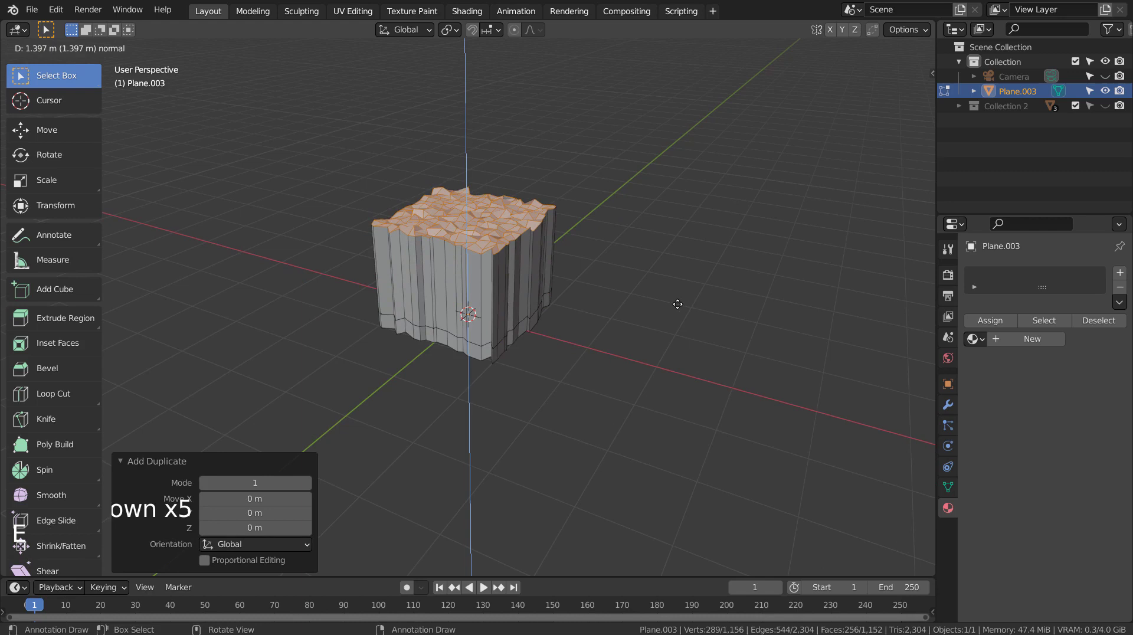
click(676, 308)
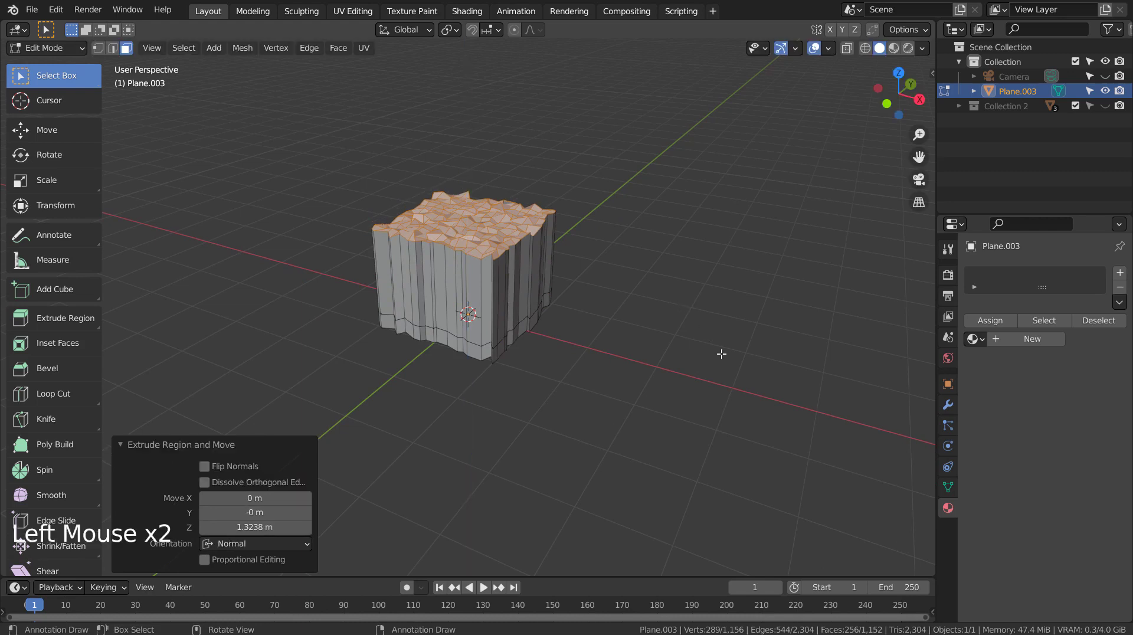
key(Tab)
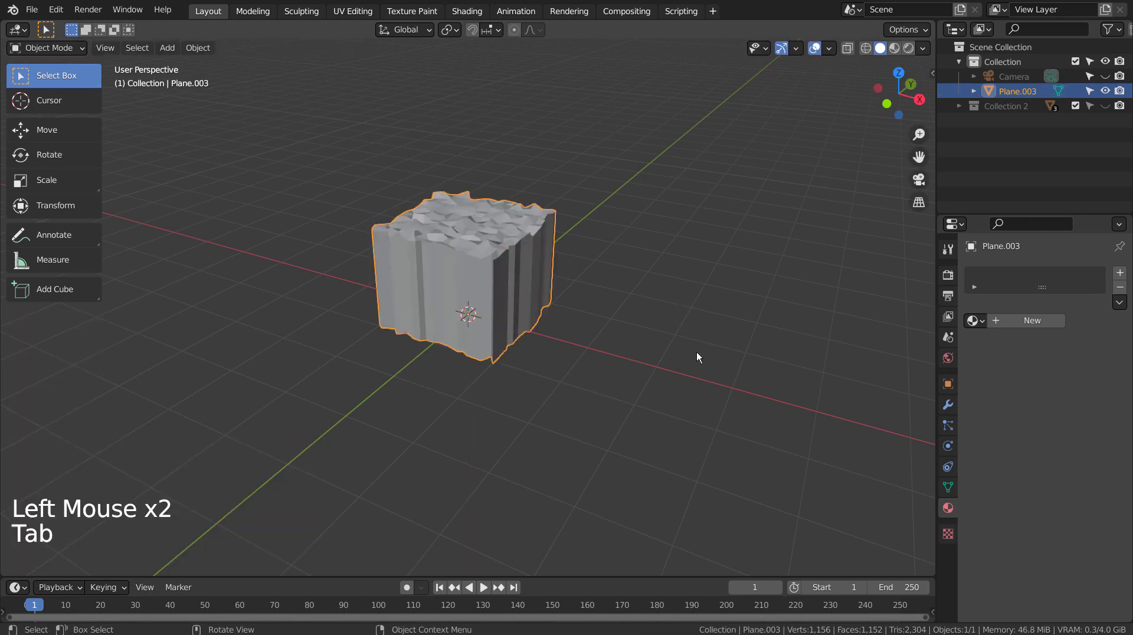
Separate the block's tall upper layer into its own object and return to Object Mode
middle_drag(699, 359, 723, 380)
scroll(708, 430, up, 3)
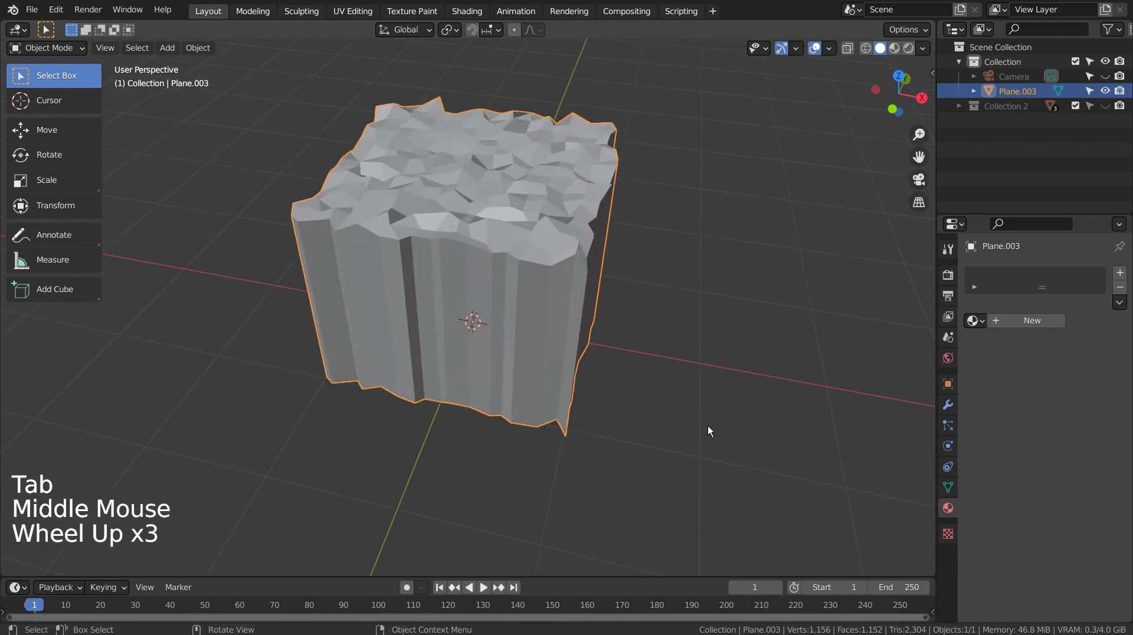
middle_drag(708, 430, 674, 423)
key(Tab)
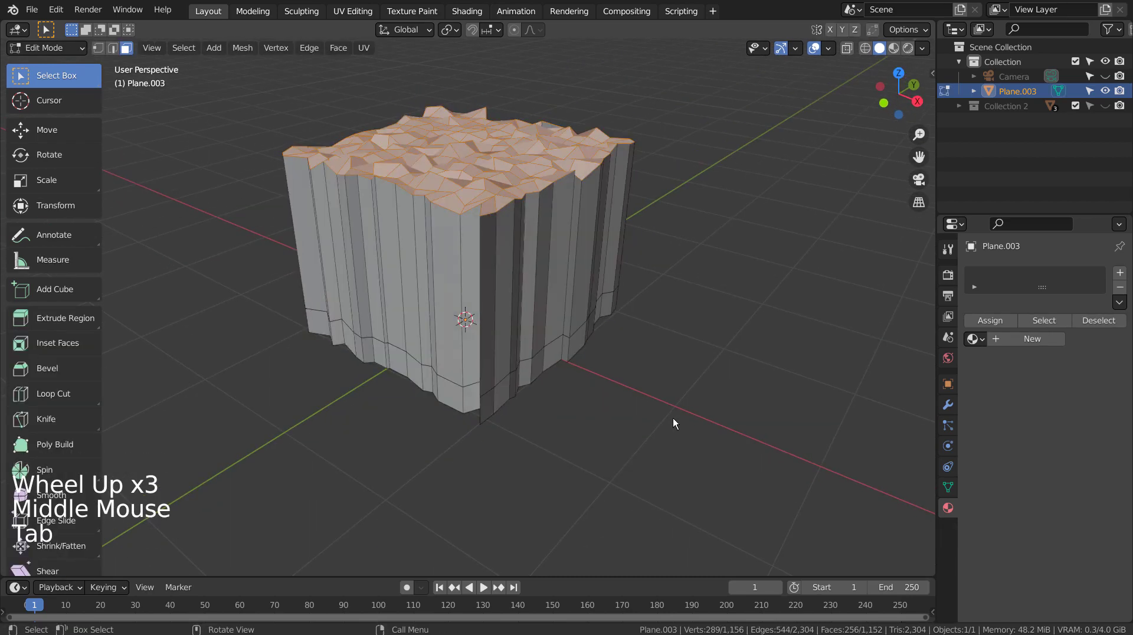
click(673, 420)
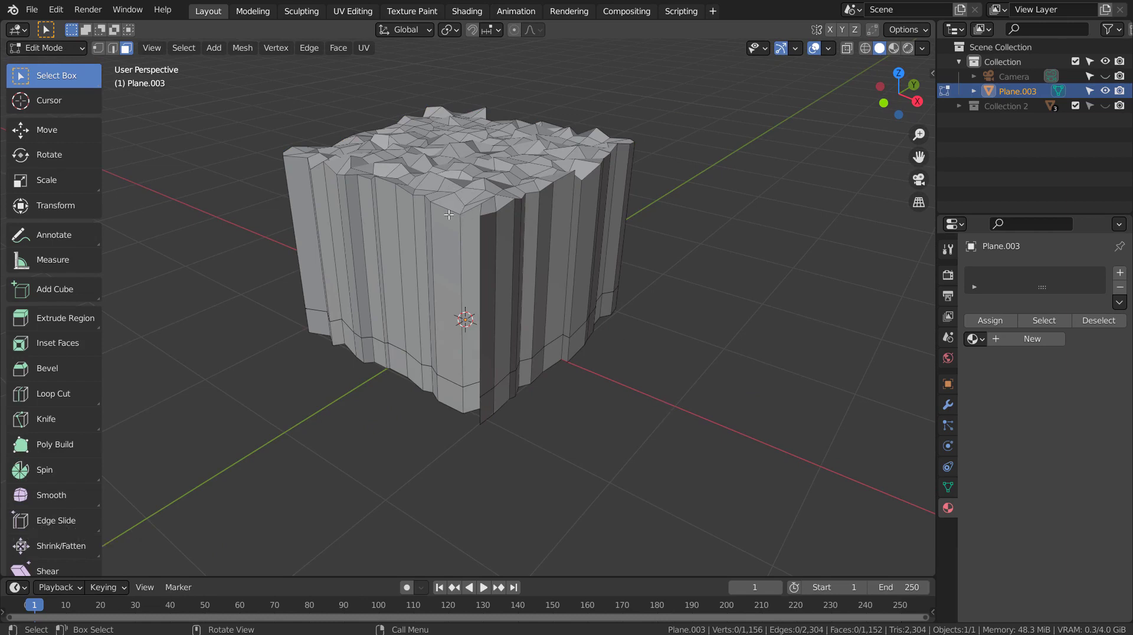
key(l)
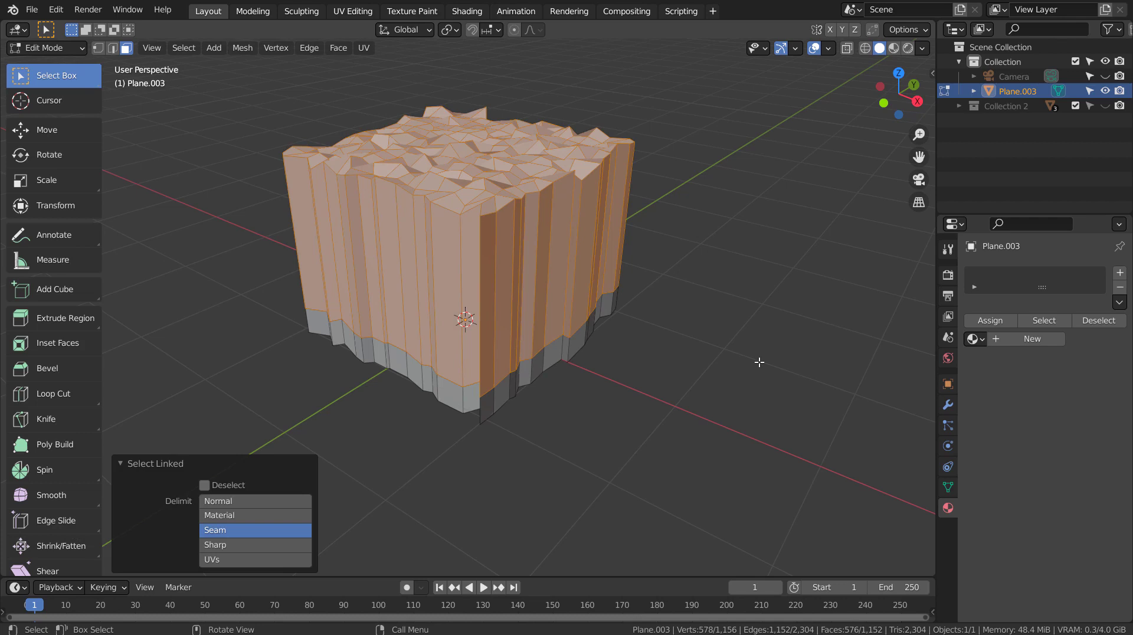
key(p)
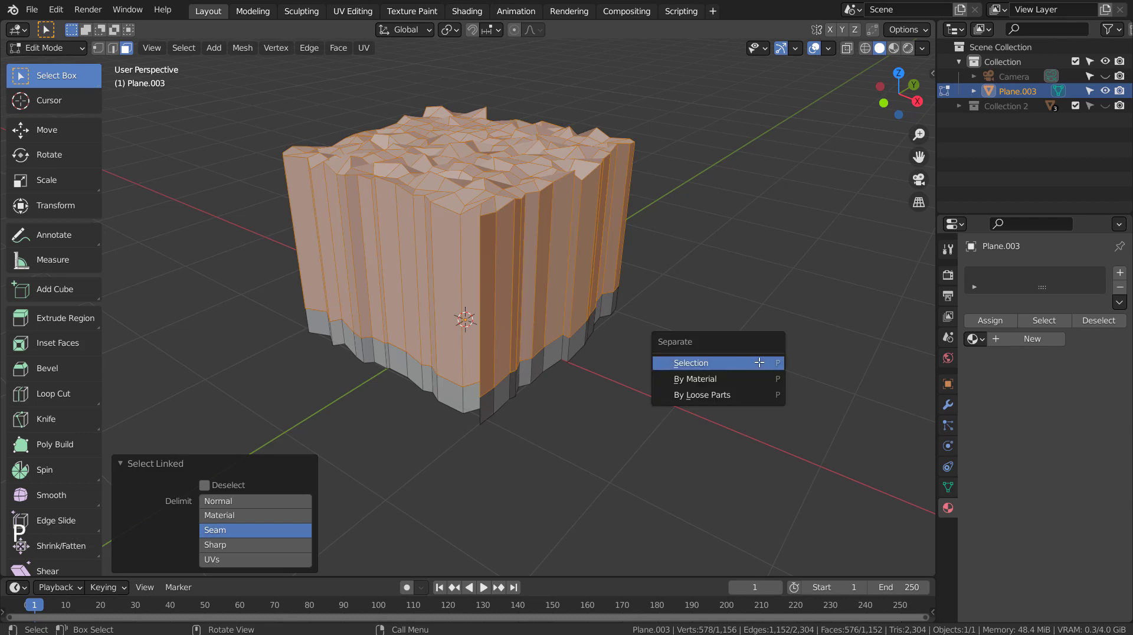
click(759, 362)
scroll(760, 361, down, 3)
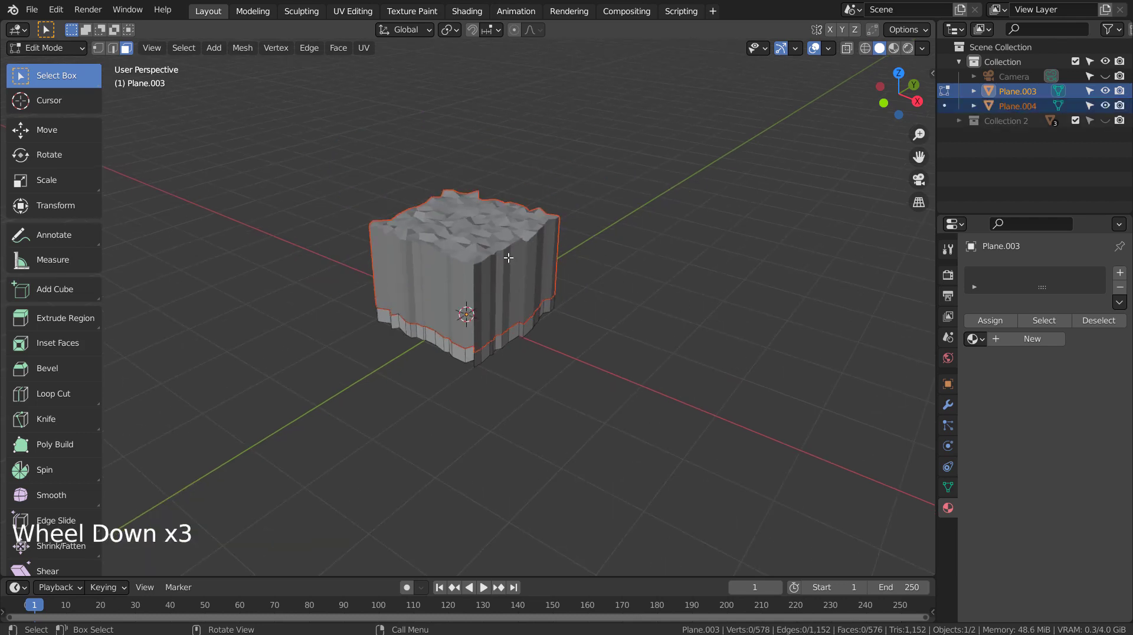
click(618, 288)
key(Tab)
Try raising the separated upper layer about 0.5 m along the Z axis
click(547, 280)
key(g)
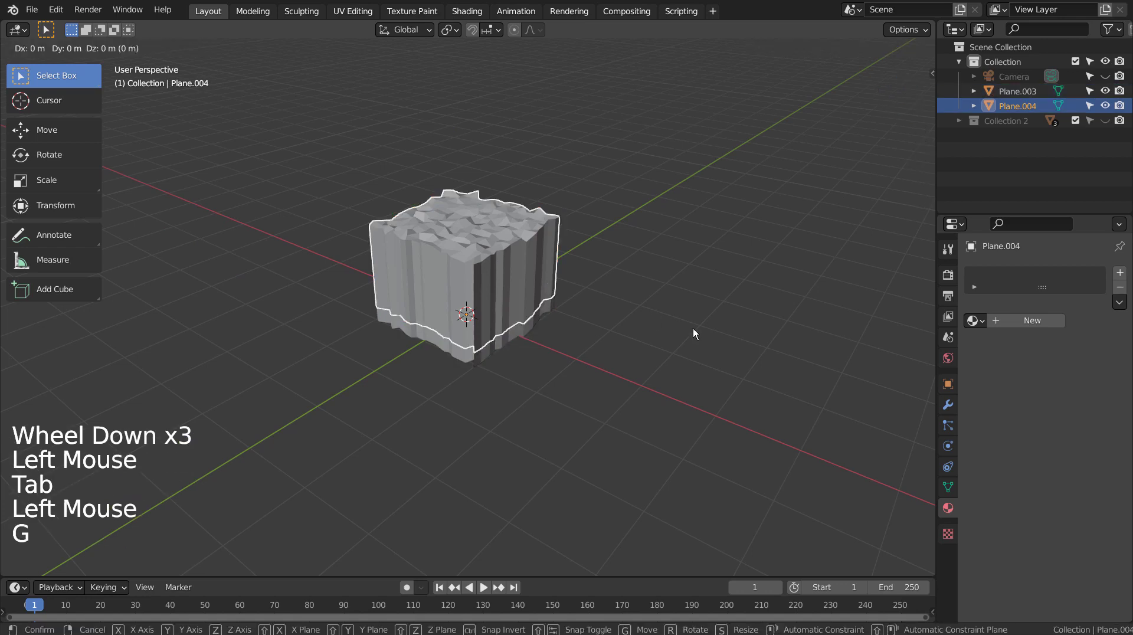
key(z)
click(709, 300)
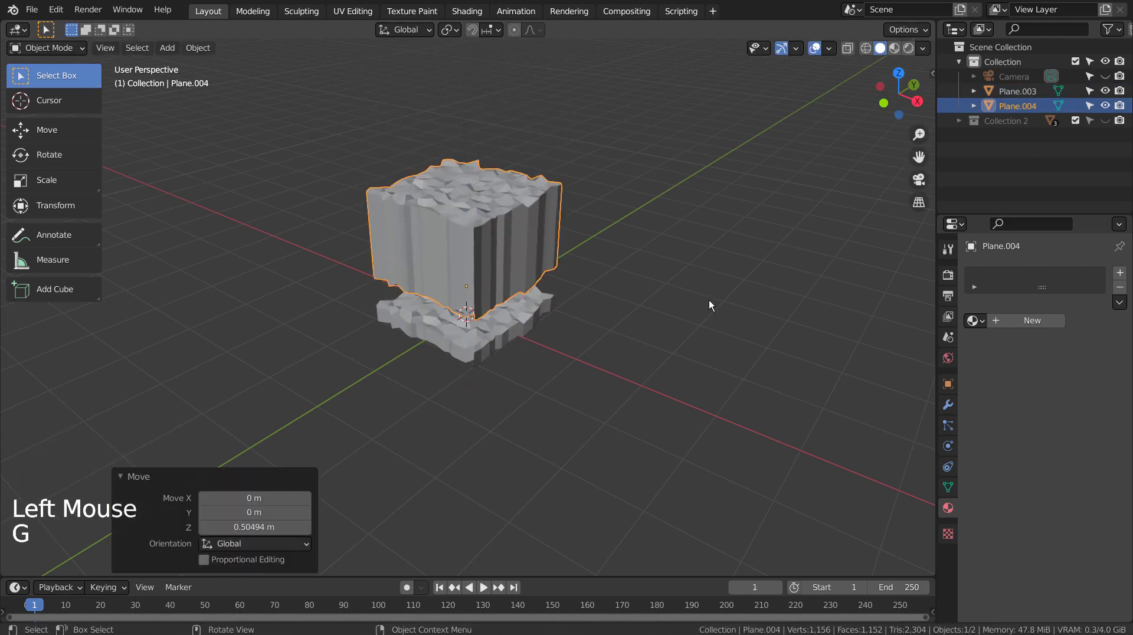
key(ctrl+z)
Delete both layer objects of the block and unhide Collection 2
click(680, 342)
click(644, 242)
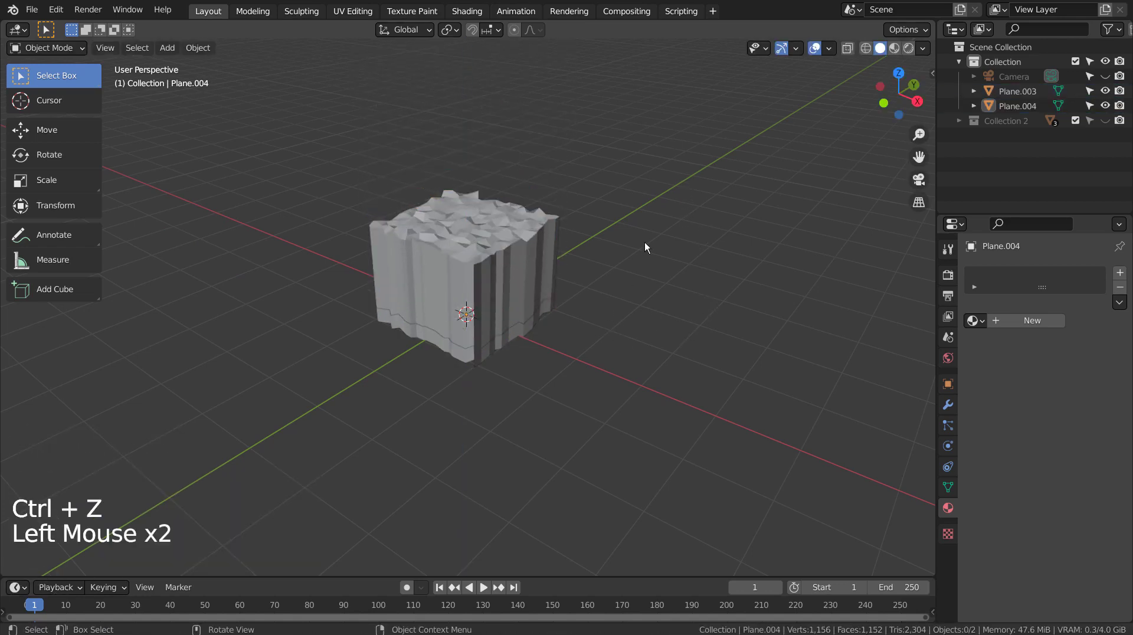
drag(645, 242, 502, 340)
key(x)
click(638, 376)
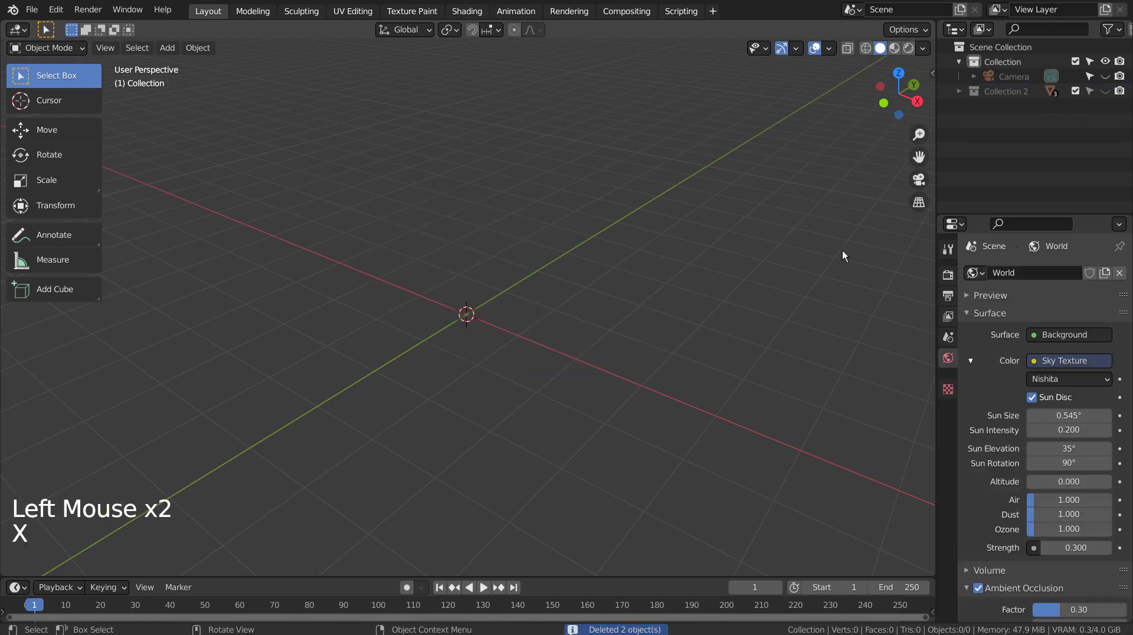
click(1105, 91)
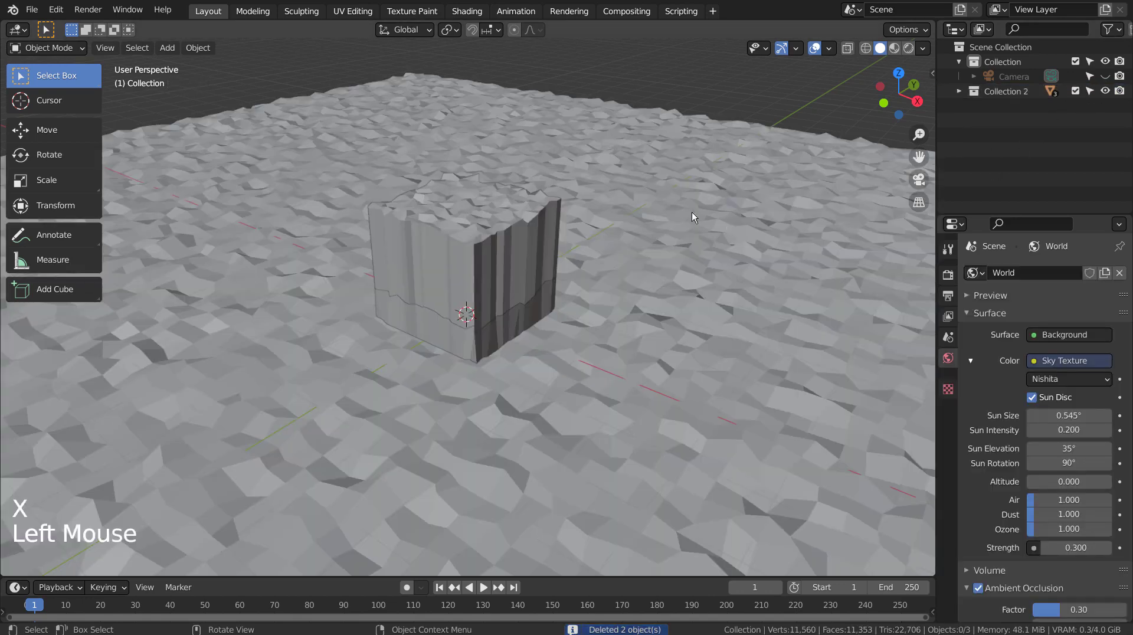
Open the Shading workspace and examine the ground plane's Principled BSDF material in an enlarged node editor
click(465, 341)
click(628, 351)
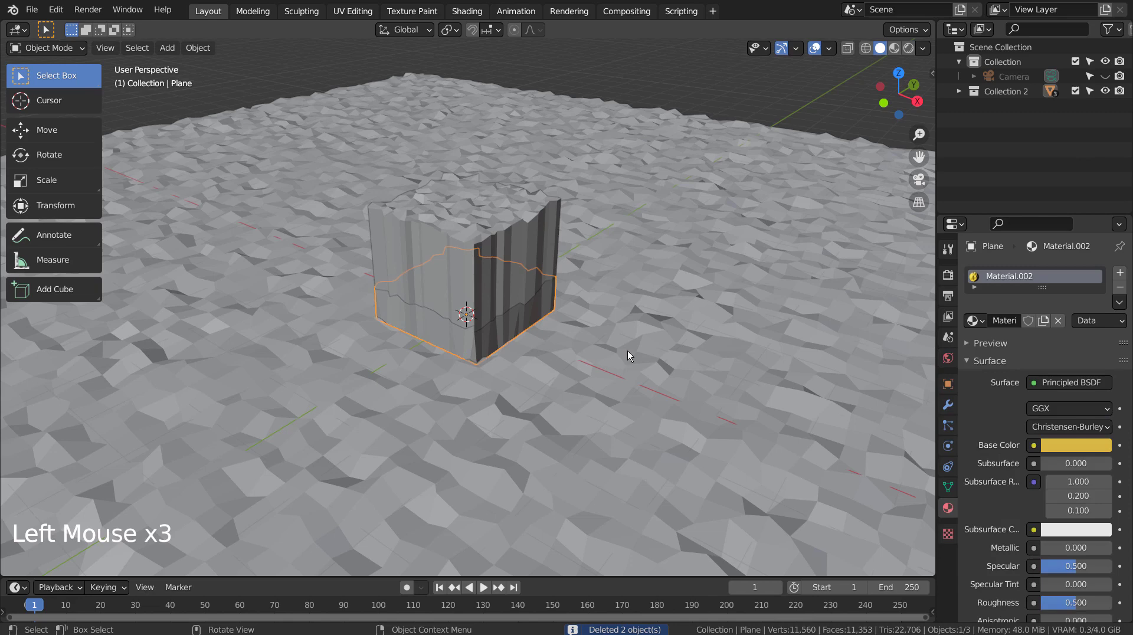
click(467, 11)
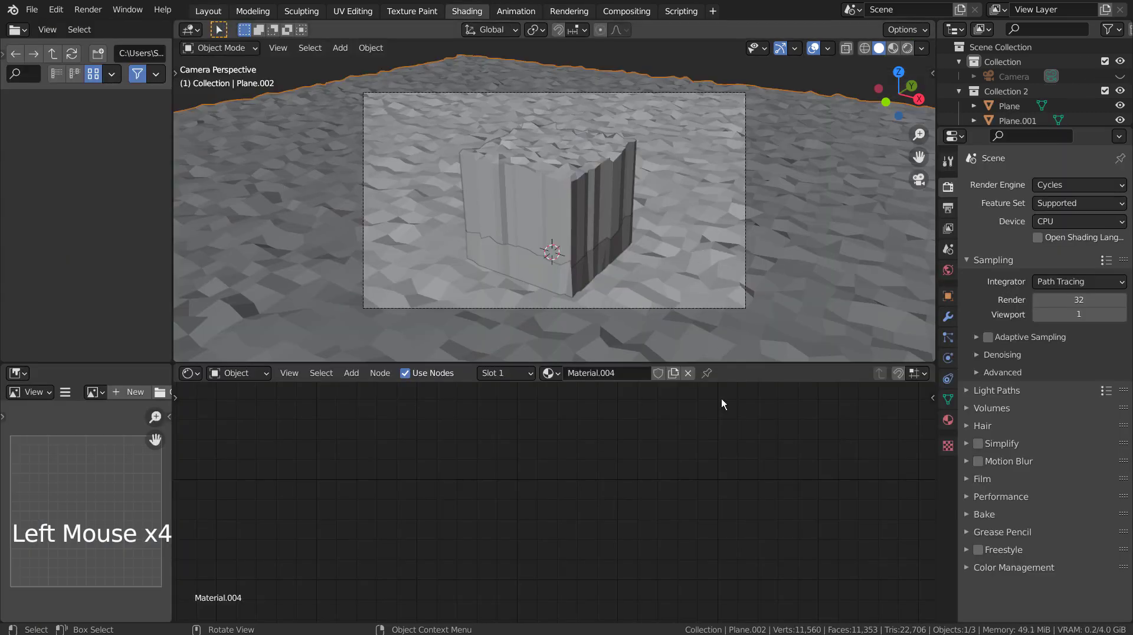
key(KP_Decimal)
scroll(649, 490, up, 1)
scroll(650, 495, up, 7)
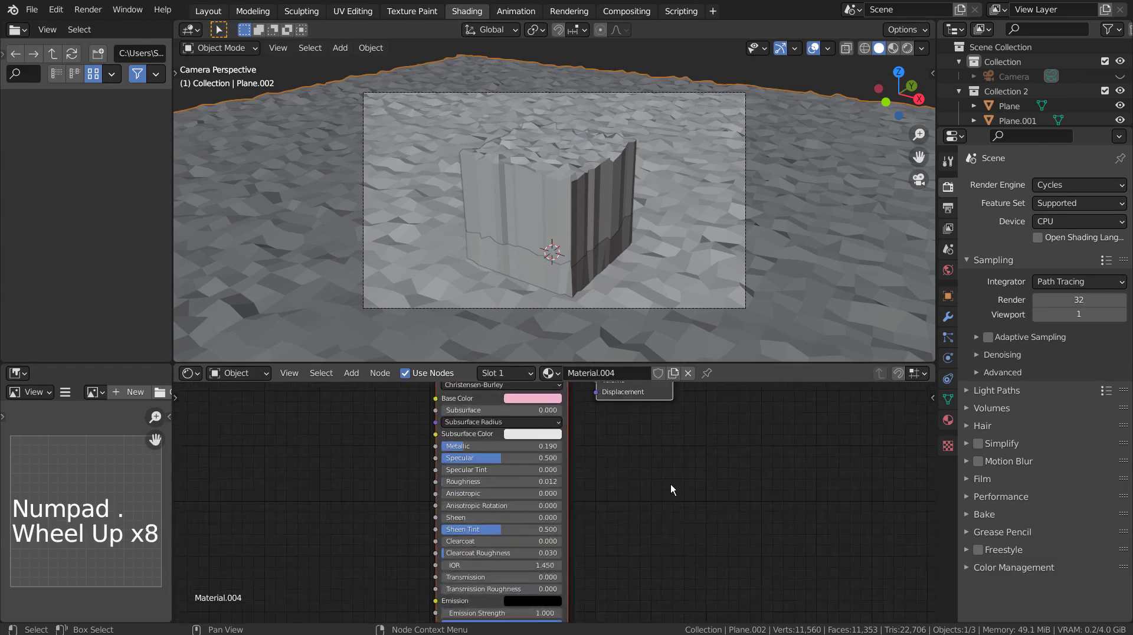
scroll(663, 482, up, 1)
shift+middle_drag(663, 482, 658, 575)
scroll(661, 548, up, 5)
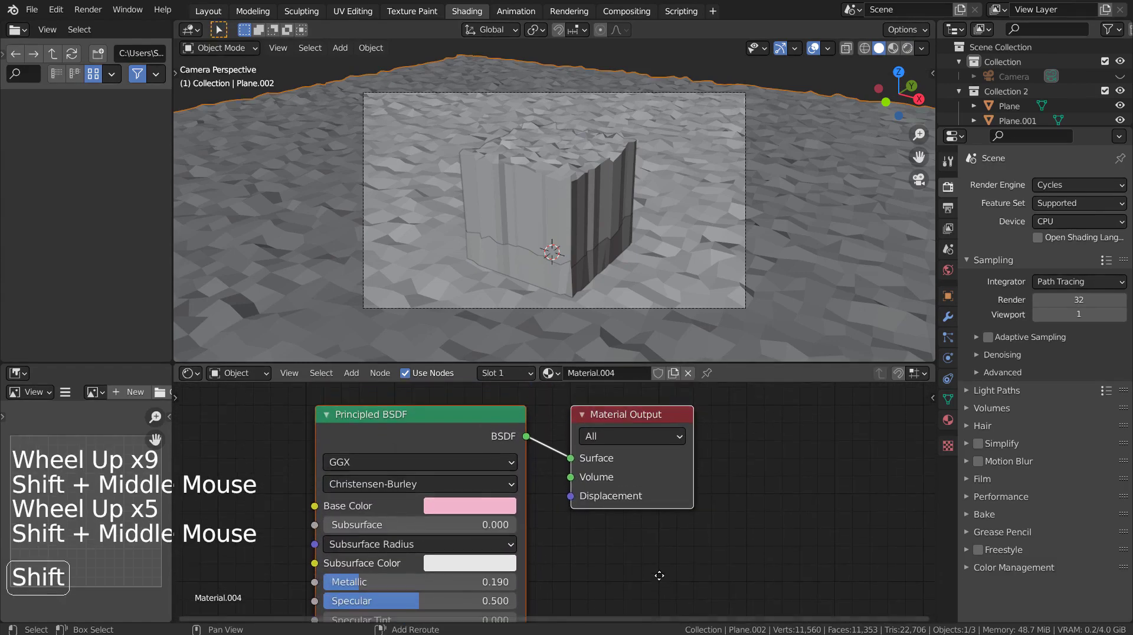
key(ctrl+space)
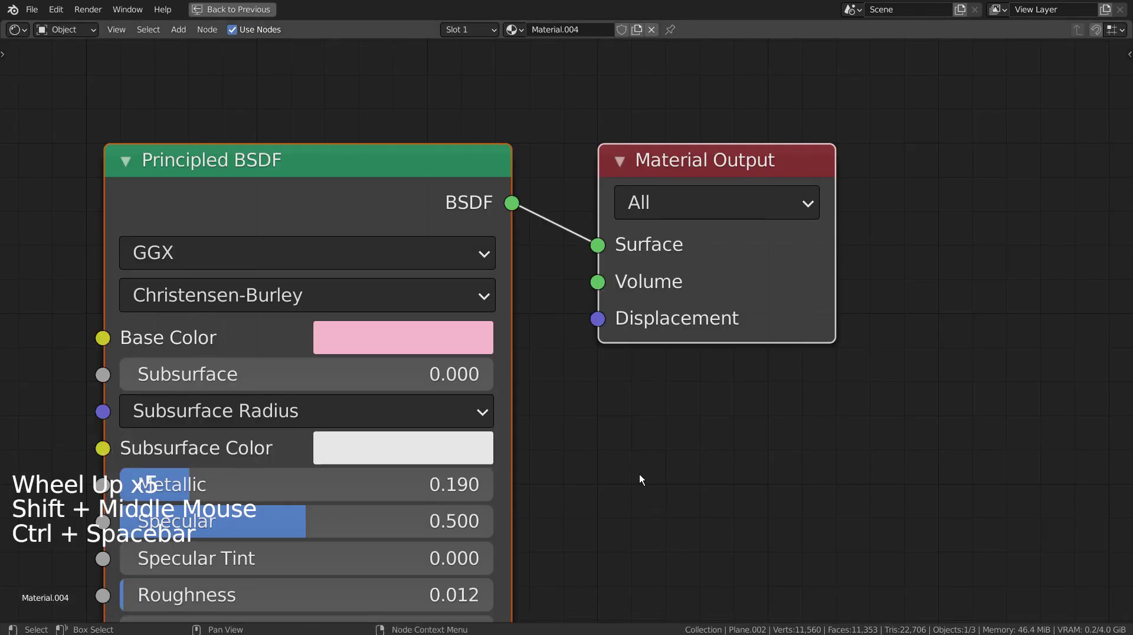
scroll(637, 481, down, 8)
shift+middle_drag(639, 458, 649, 306)
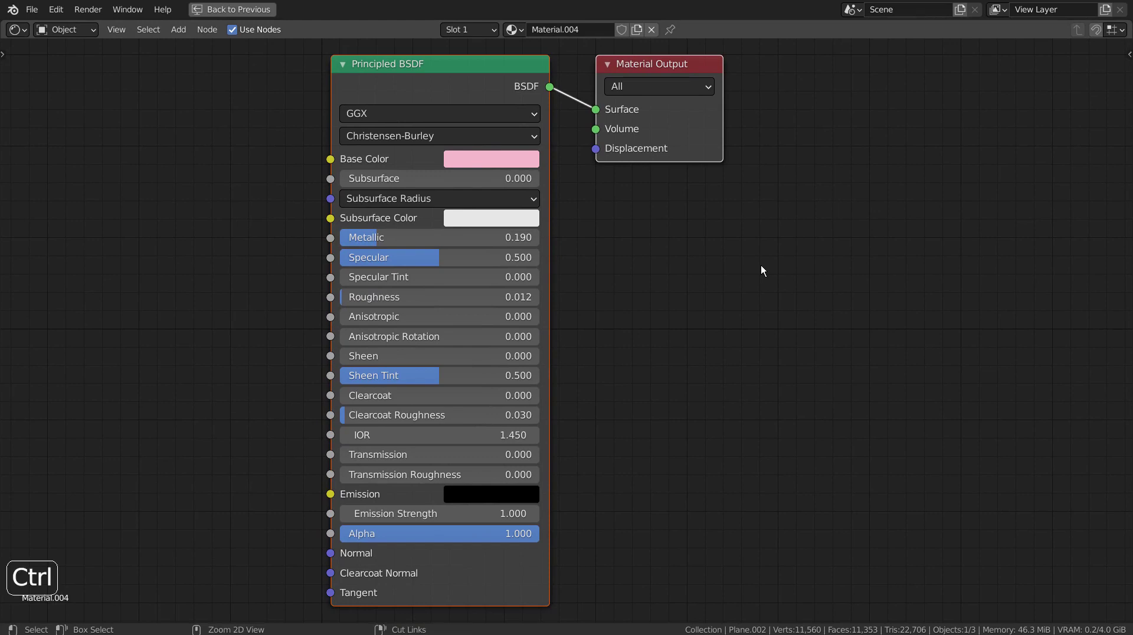
key(ctrl+space)
Select the block's bottom layer and examine its material's Noise Texture, Bump and Principled BSDF nodes
click(601, 257)
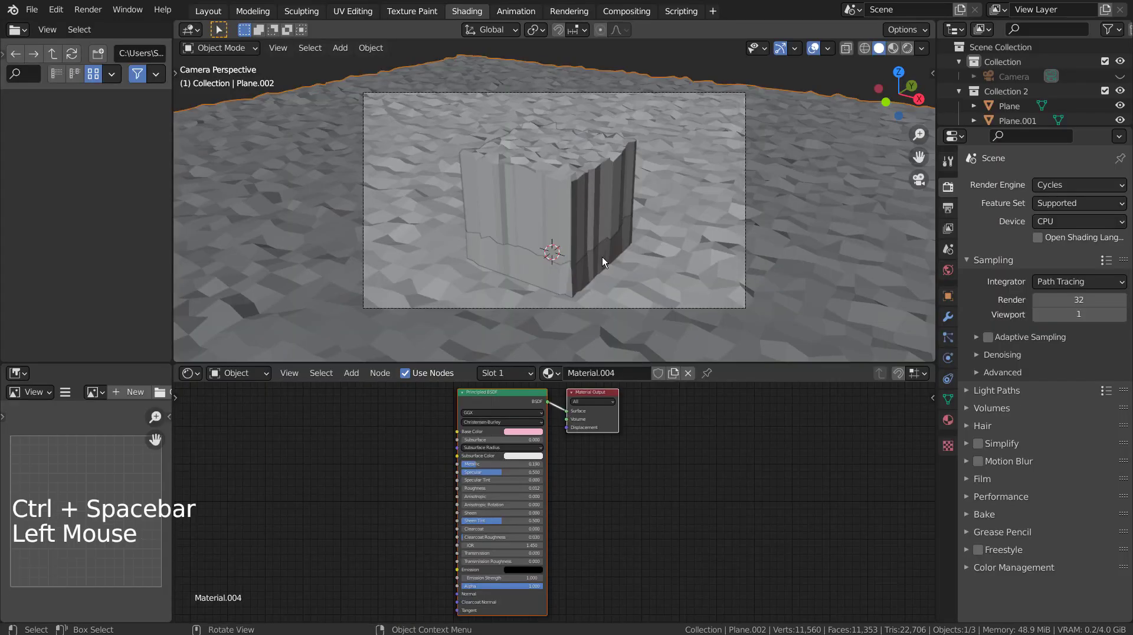
key(ctrl+space)
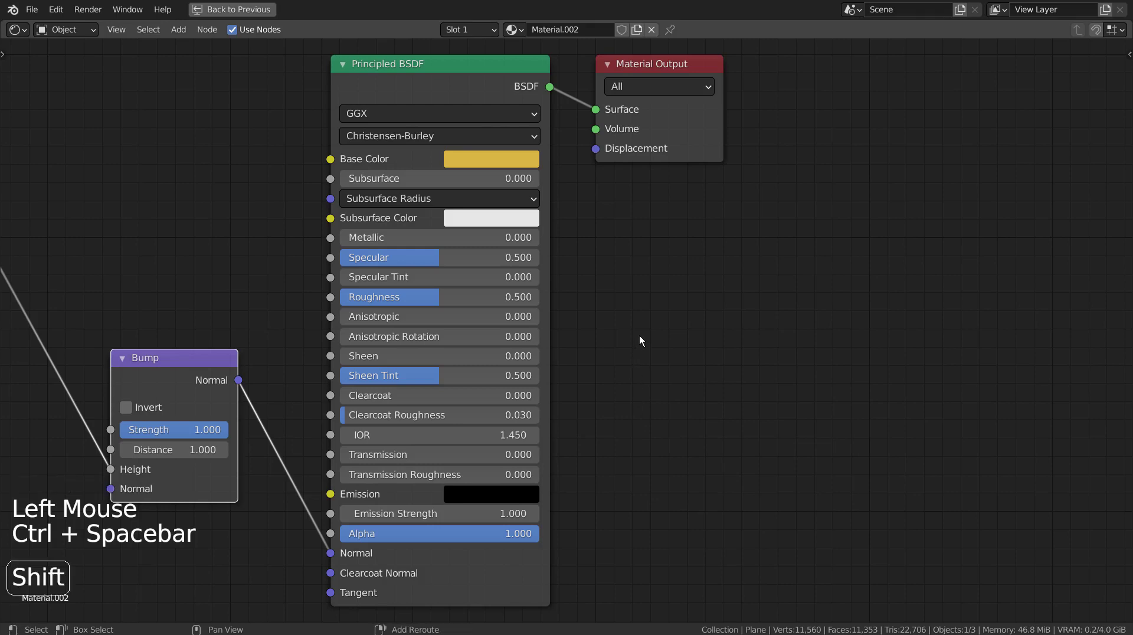
shift+middle_drag(640, 336, 853, 332)
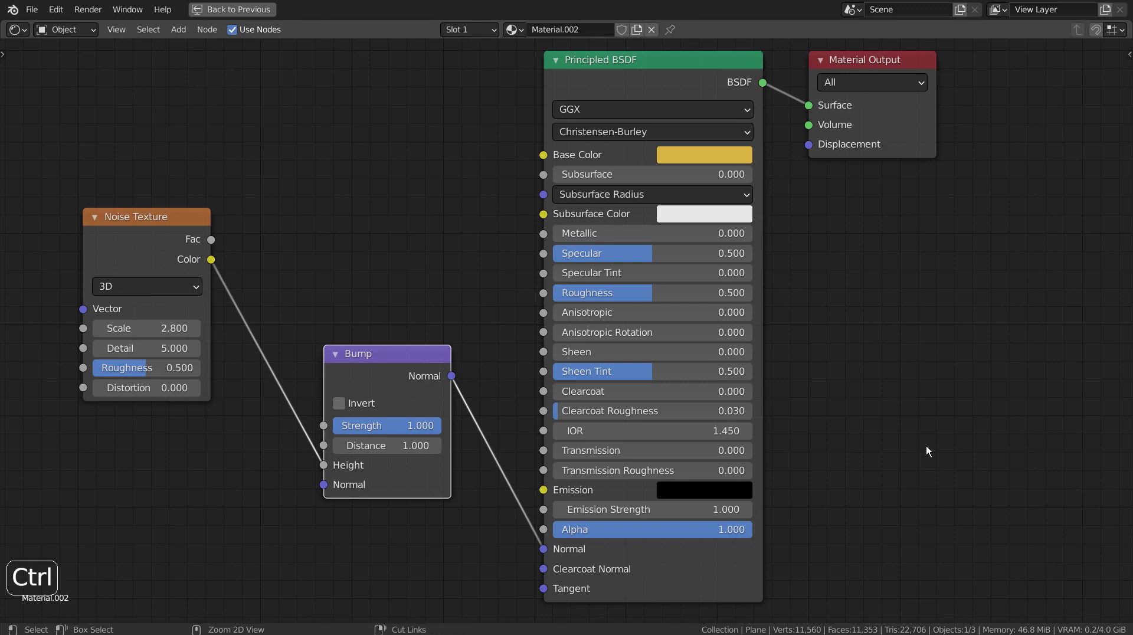
key(ctrl+space)
Select the block's upper layer and examine its complete material node tree
click(569, 174)
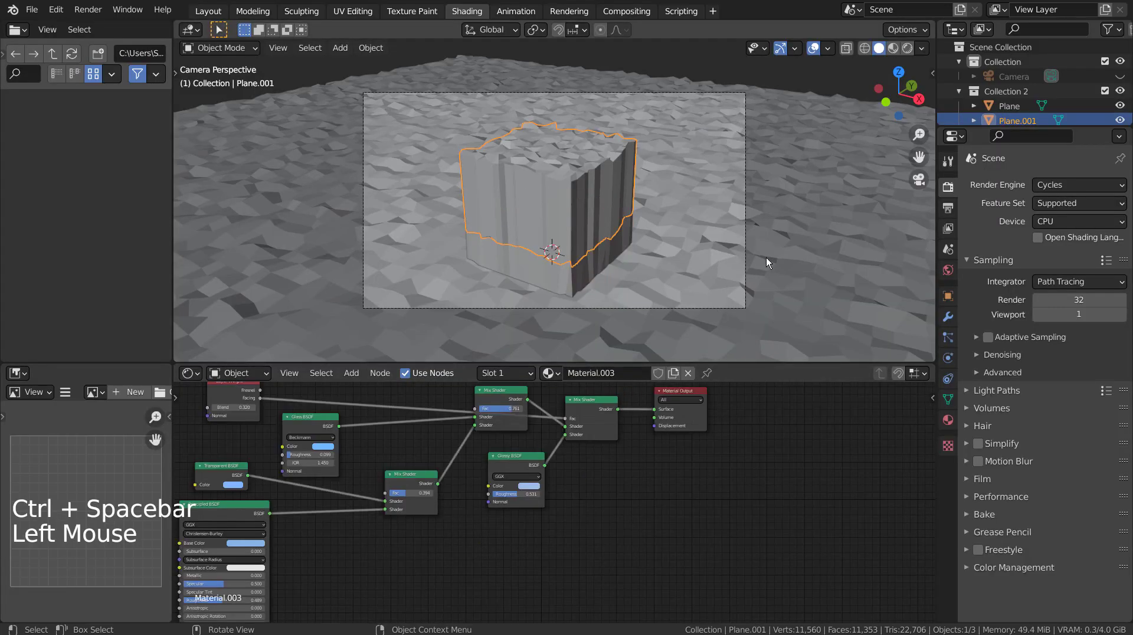
scroll(697, 448, down, 2)
scroll(697, 485, down, 2)
shift+middle_drag(696, 485, 801, 506)
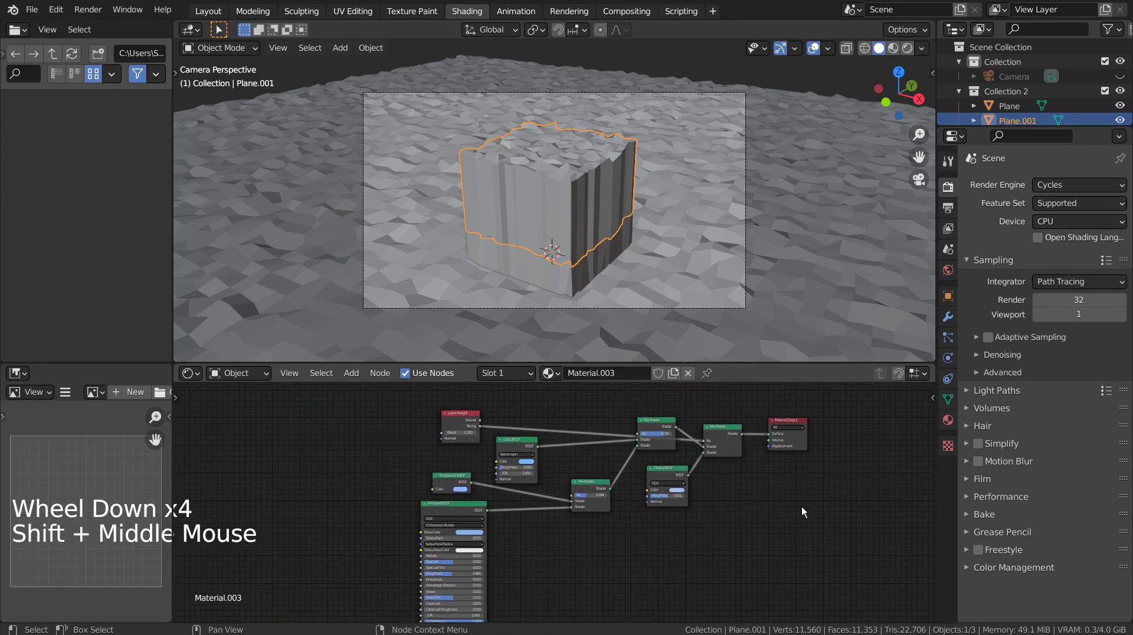
Preview the block in rendered shading, reselect its upper layer, and return the viewport to solid shading
click(907, 48)
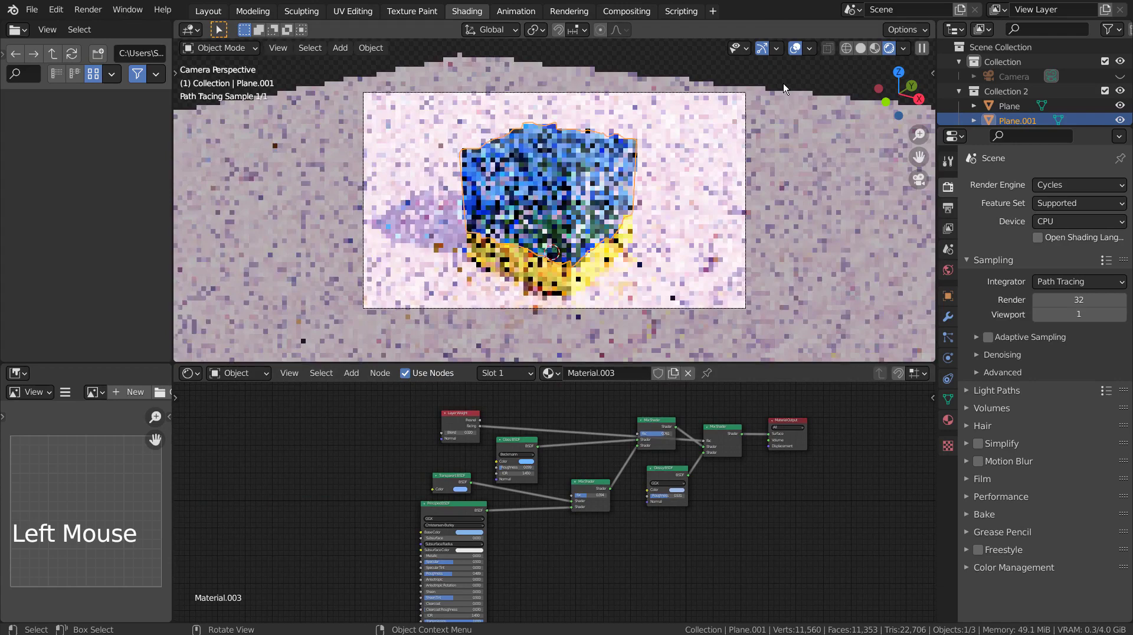
double_click(575, 240)
scroll(575, 240, up, 6)
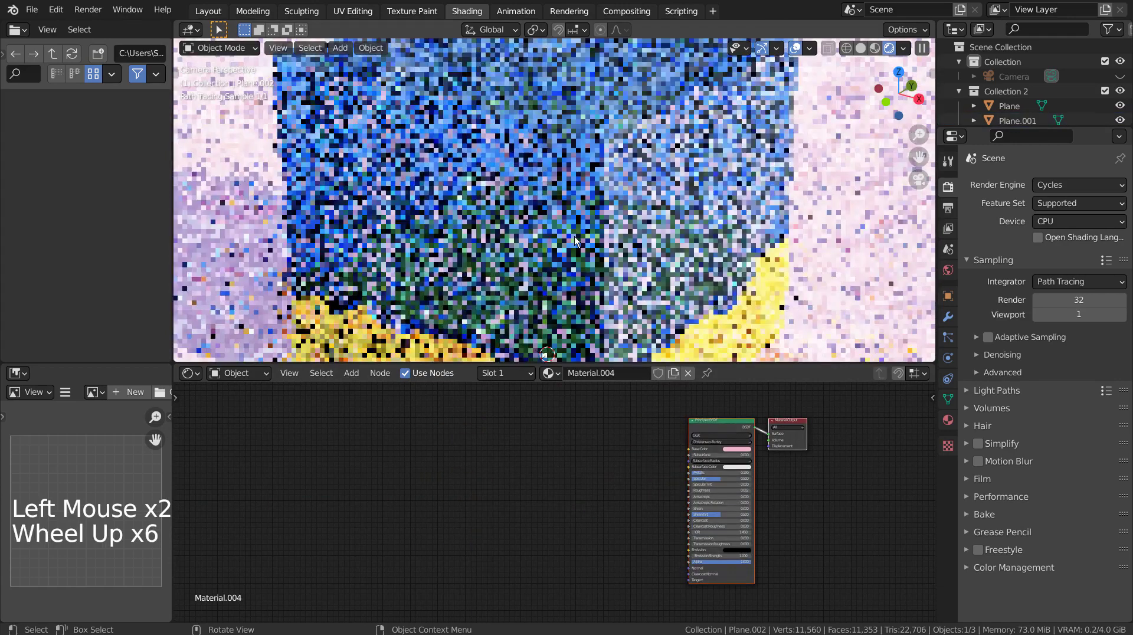
scroll(746, 272, down, 2)
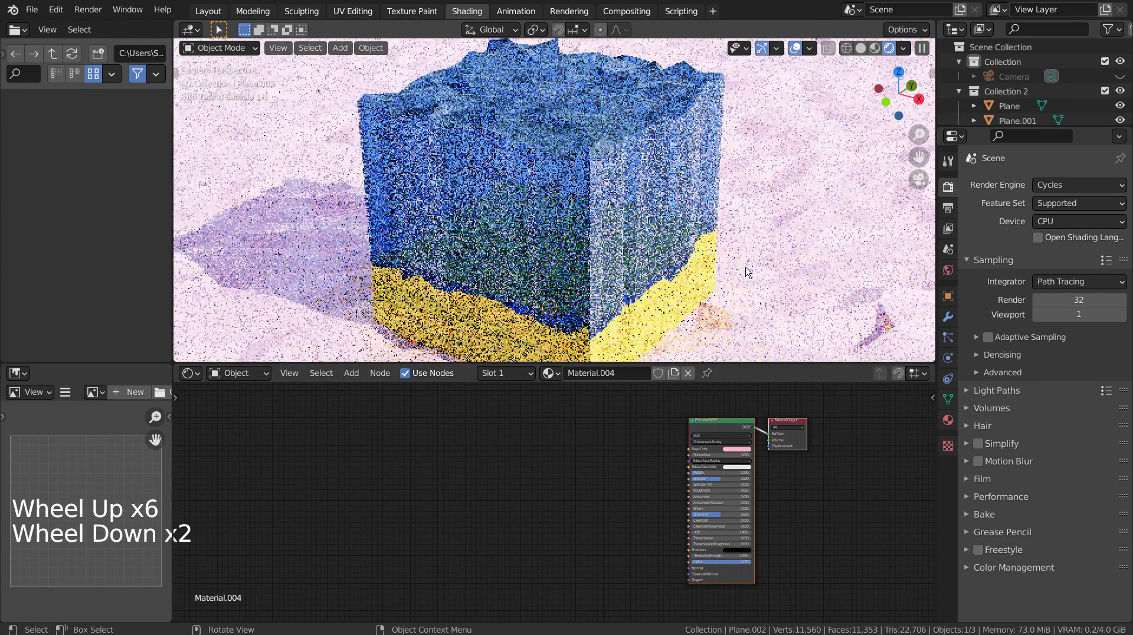
scroll(746, 271, down, 2)
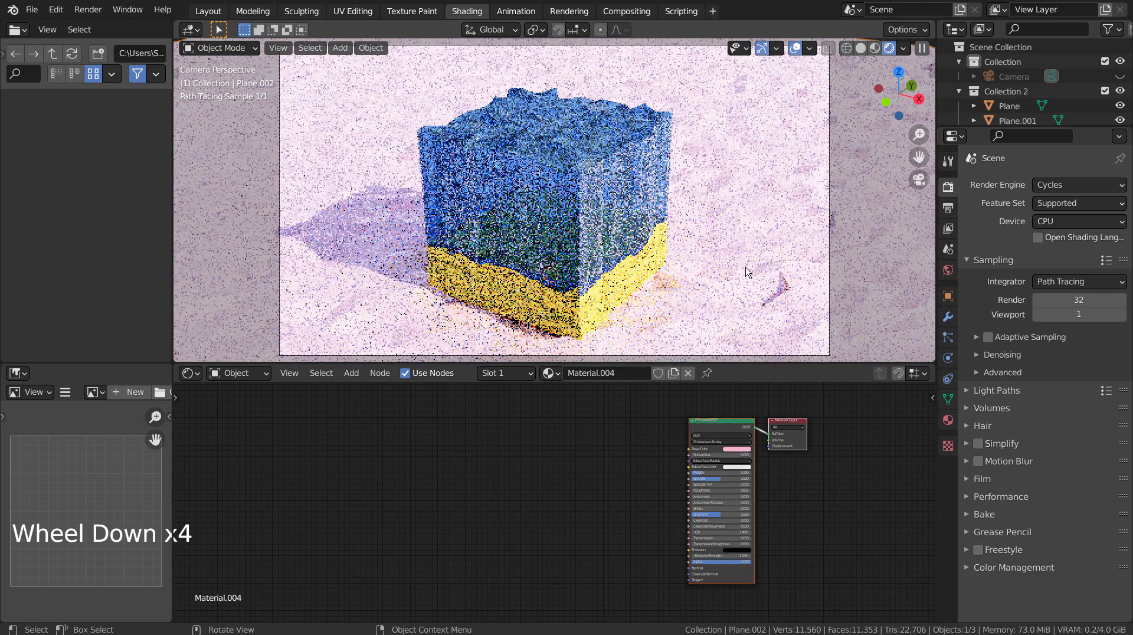
scroll(746, 272, down, 1)
click(701, 182)
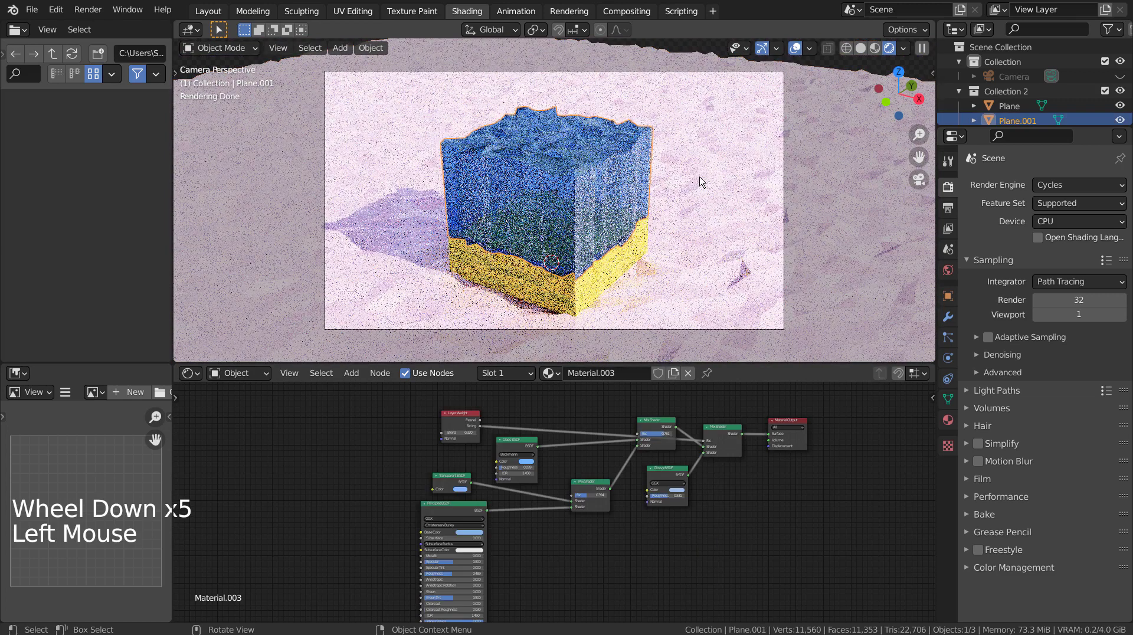
click(860, 49)
In an enlarged node editor, move two Mix Shader nodes closer to Material Output and place Layer Weight above them
click(613, 555)
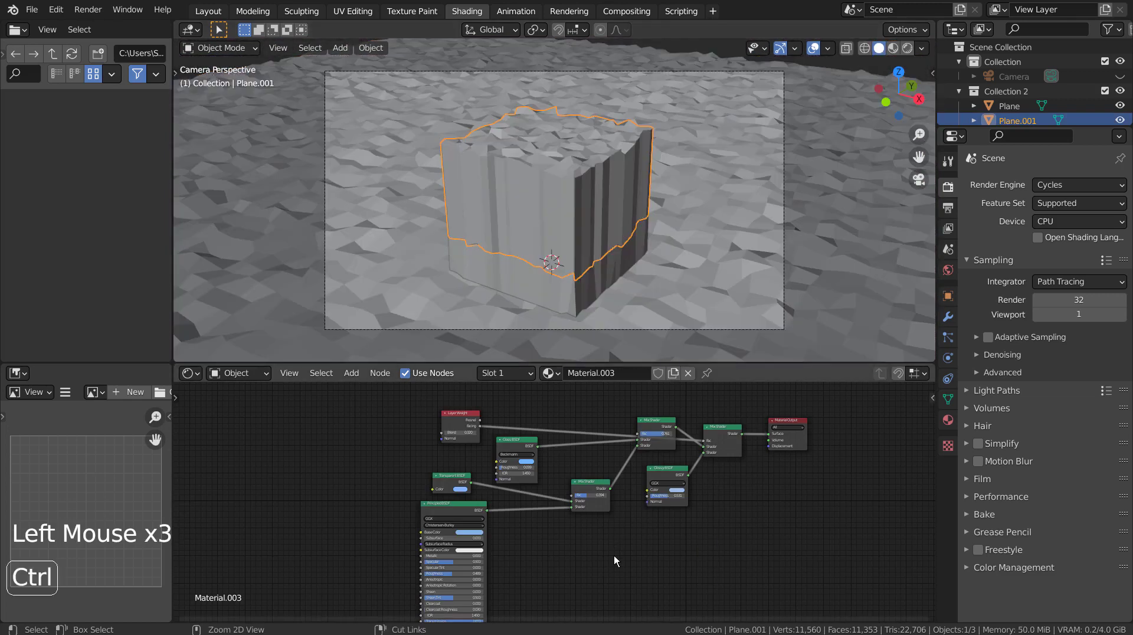
key(ctrl+space)
shift+middle_drag(792, 408, 498, 454)
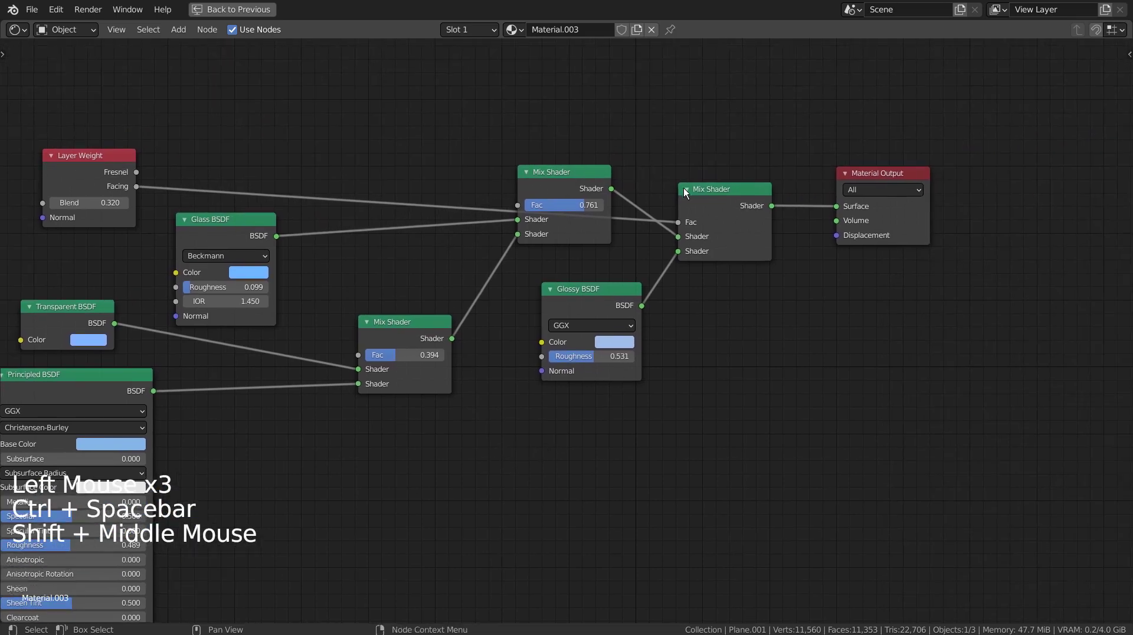
drag(707, 185, 748, 171)
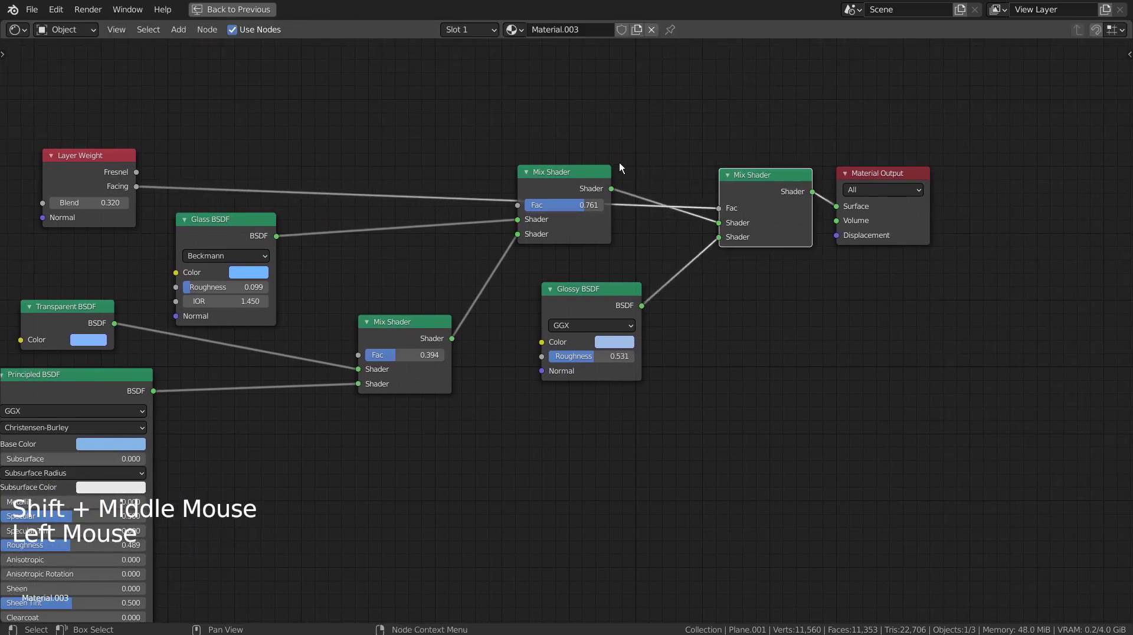
drag(568, 175, 645, 174)
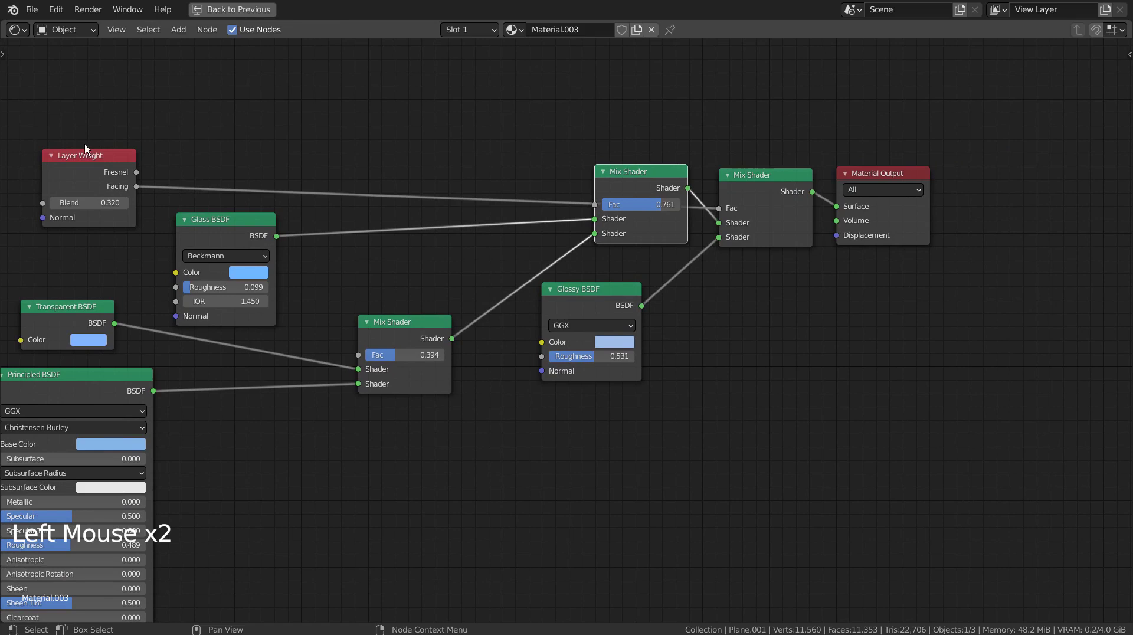
drag(84, 154, 738, 57)
Arrange the Glossy, Glass, Transparent and Principled BSDF nodes and the remaining Mix Shader beside the nodes they feed
drag(578, 293, 629, 273)
drag(367, 318, 472, 271)
drag(206, 217, 496, 140)
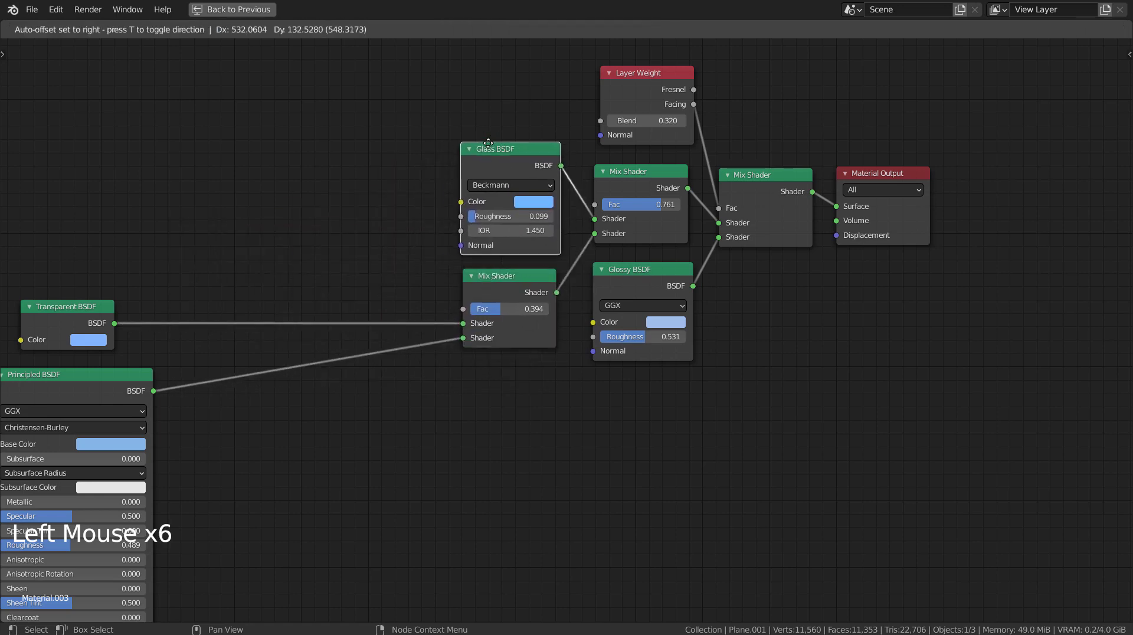
drag(488, 143, 487, 143)
drag(60, 306, 358, 272)
drag(118, 374, 553, 330)
shift+middle_drag(666, 439, 609, 423)
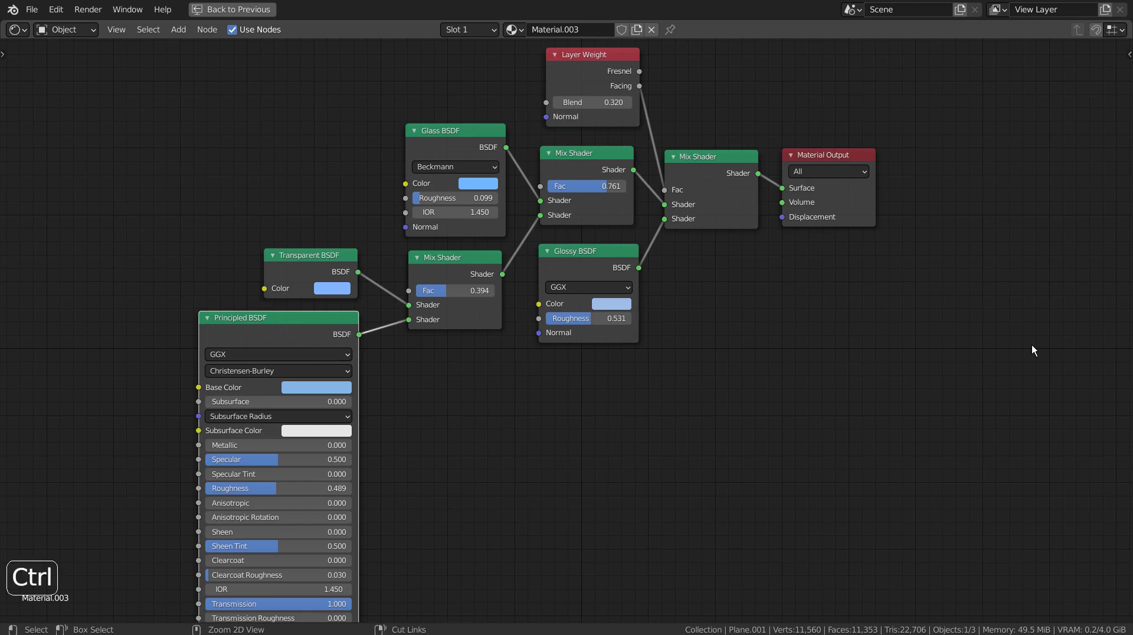
Restore the full workspace layout and display the scene in rendered shading
key(ctrl+space)
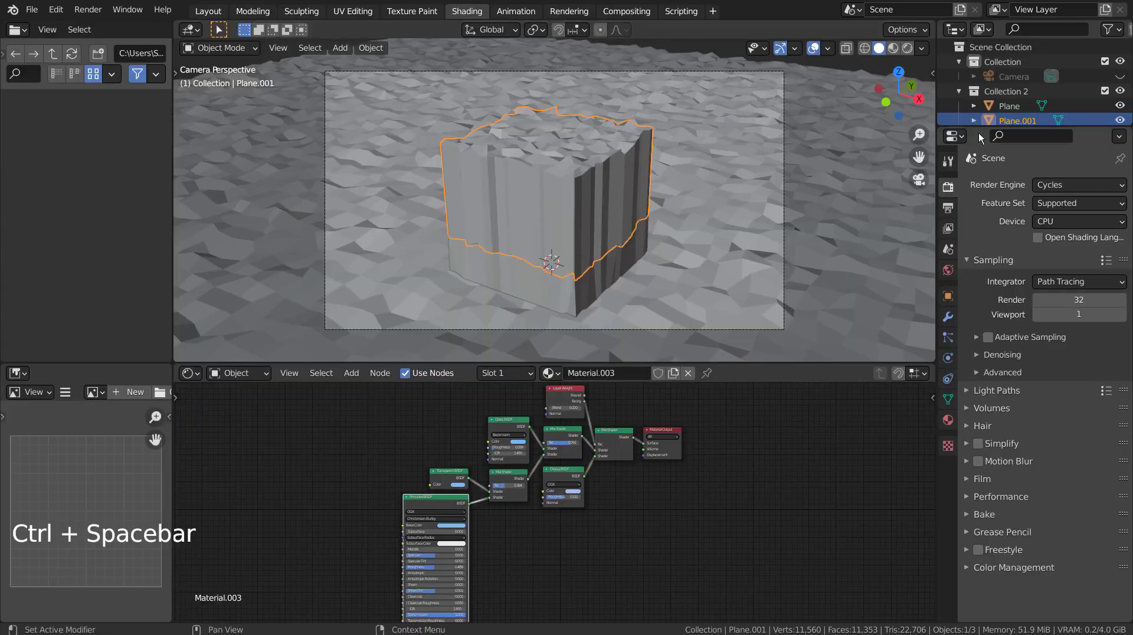
click(907, 48)
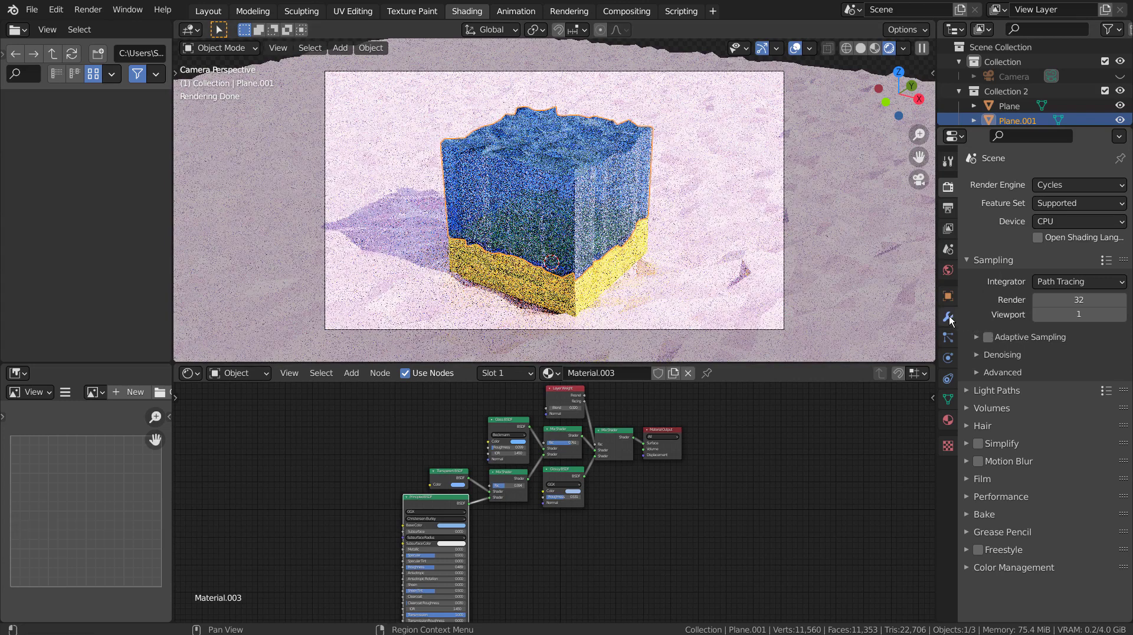
Set the Cycles viewport samples to 5 in the scene's render settings
click(947, 419)
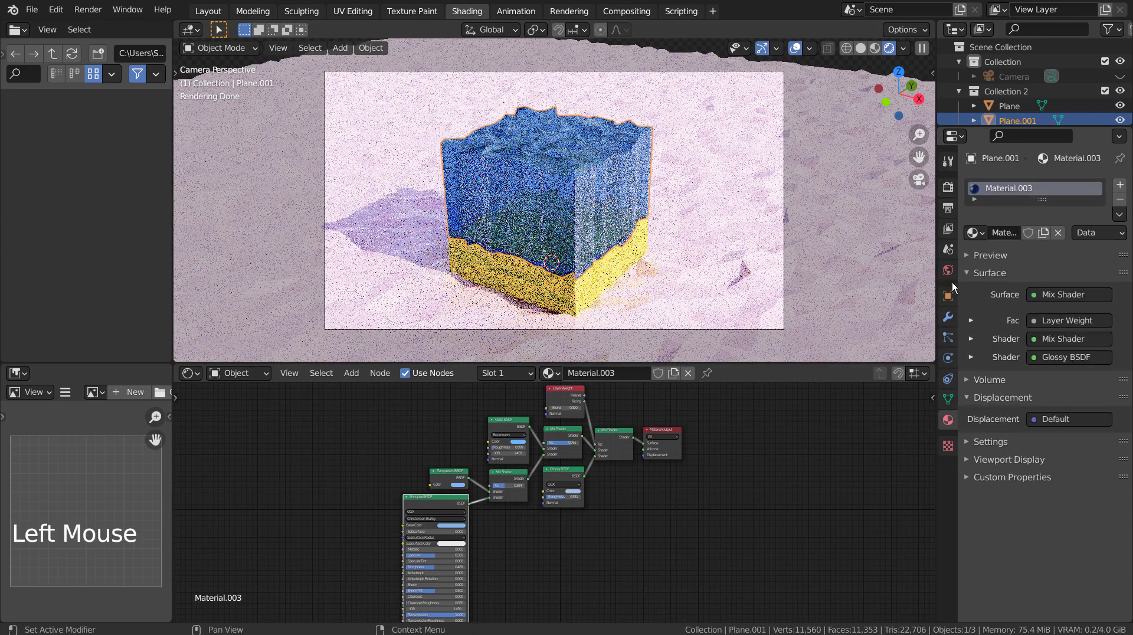
scroll(708, 437, up, 11)
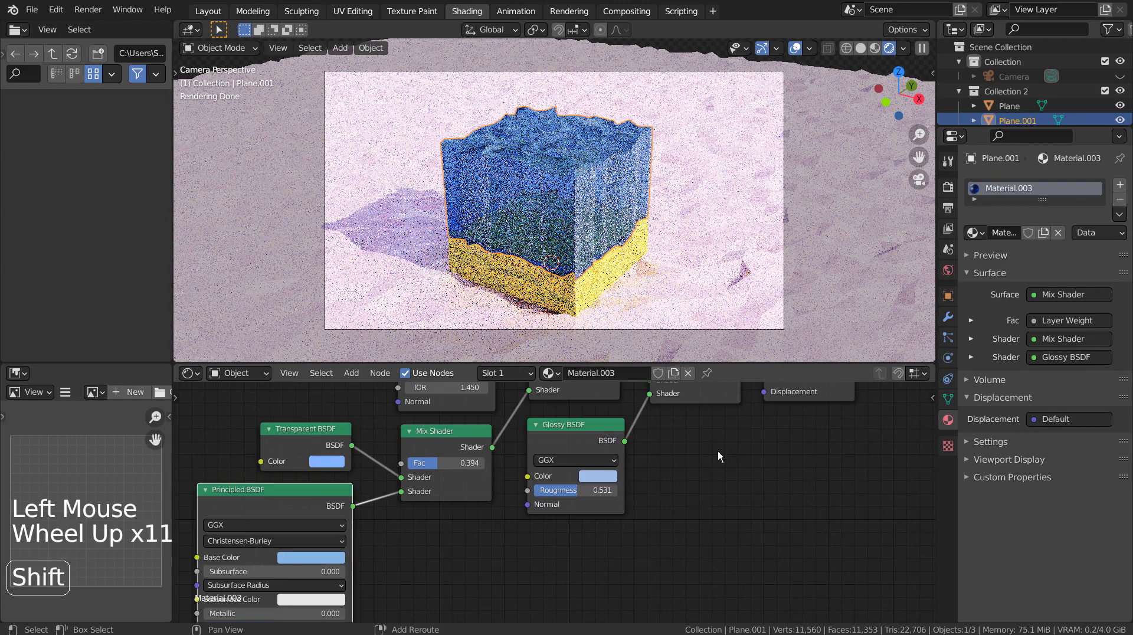
shift+middle_drag(718, 455, 680, 549)
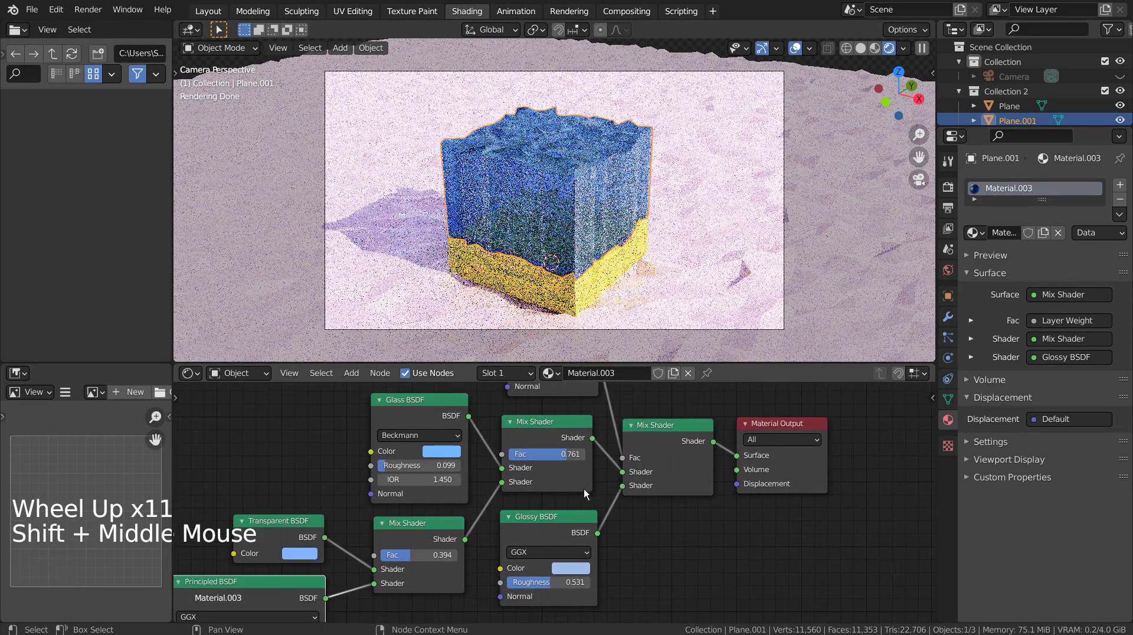
scroll(885, 248, up, 2)
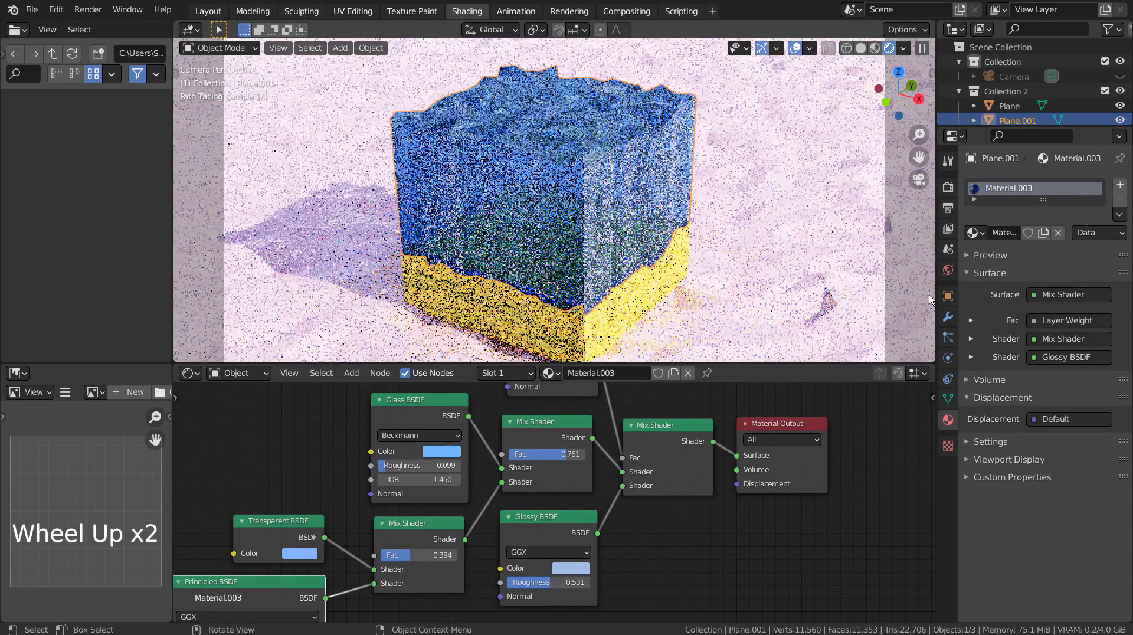
click(948, 187)
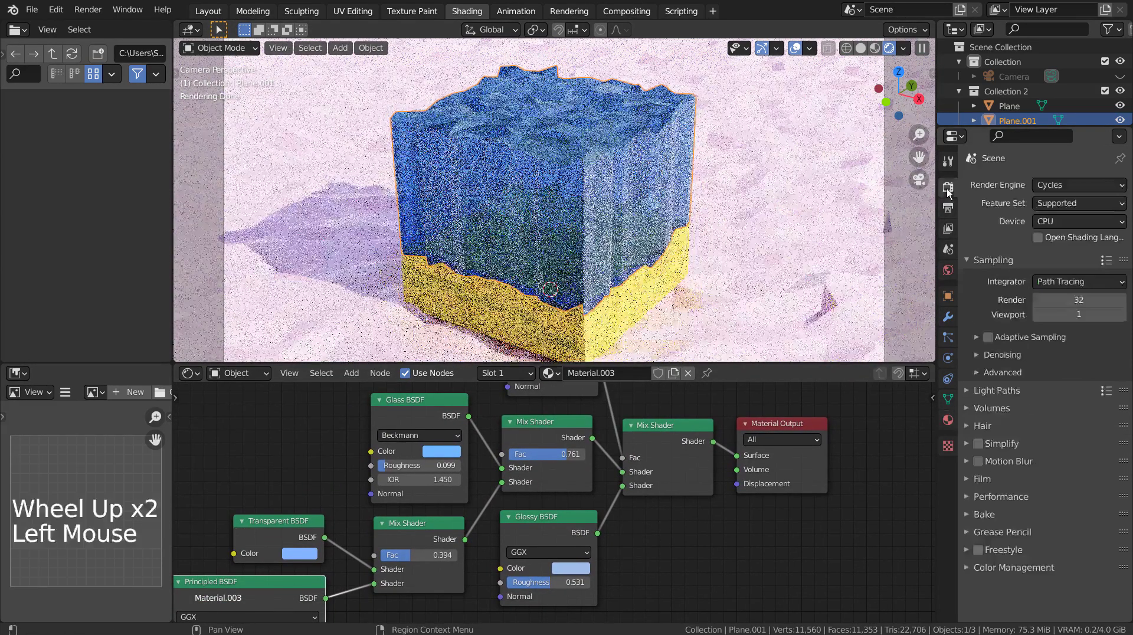
click(1083, 314)
text(5)
key(Return)
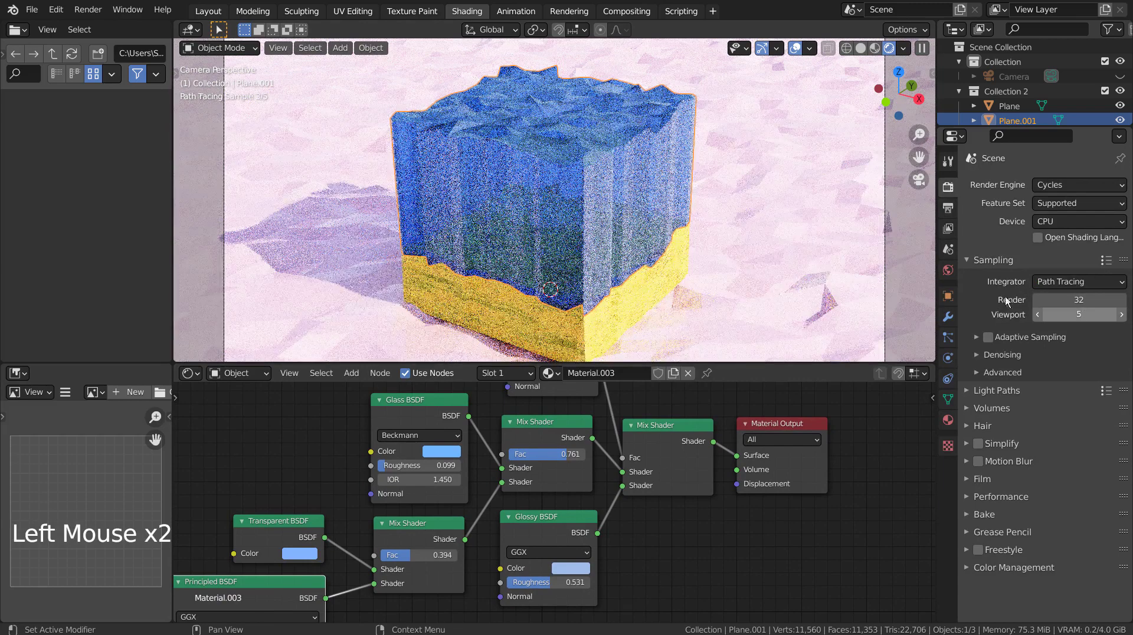
Test a Fac of 0.124 on the Mix Shader fed by Glass BSDF and settle on 0.676
scroll(689, 239, up, 2)
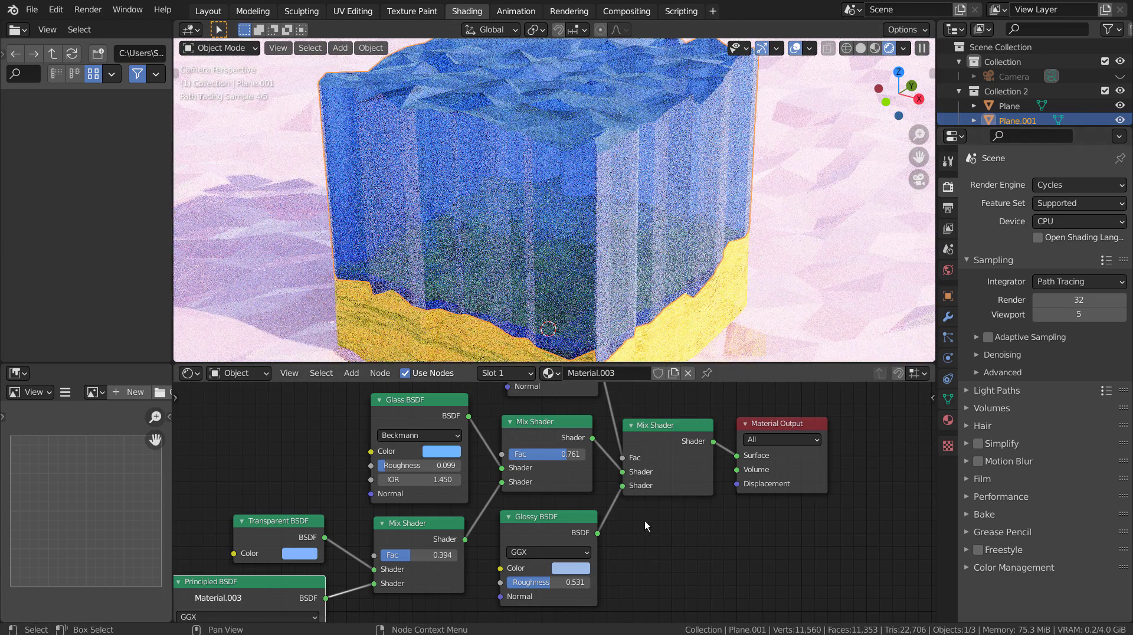
click(564, 455)
key(Return)
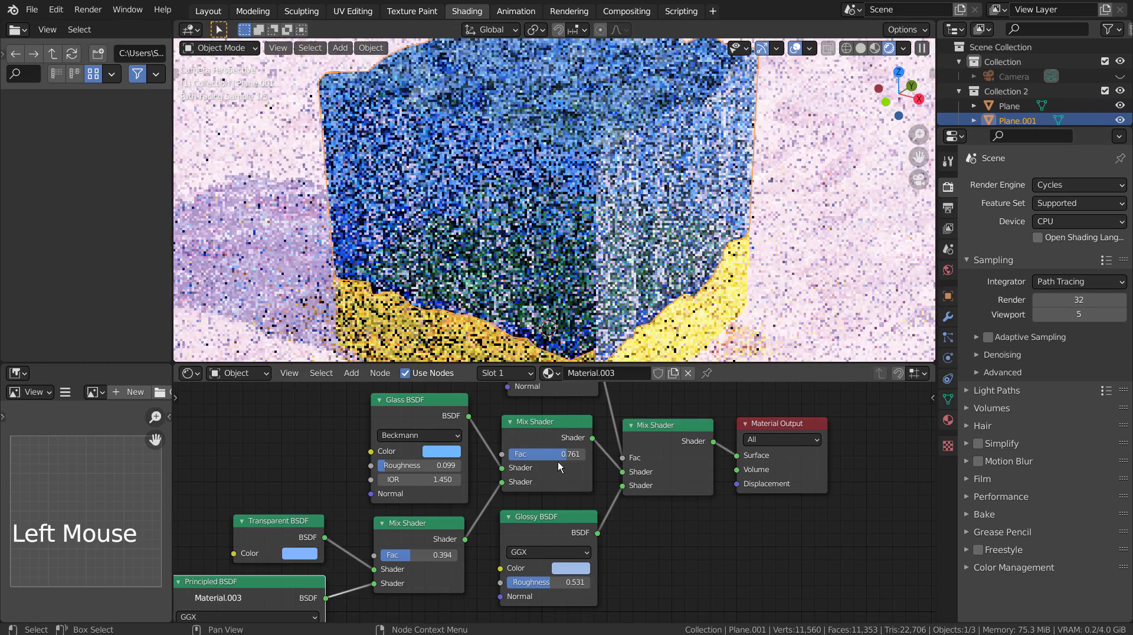
shift+drag(558, 458, 410, 458)
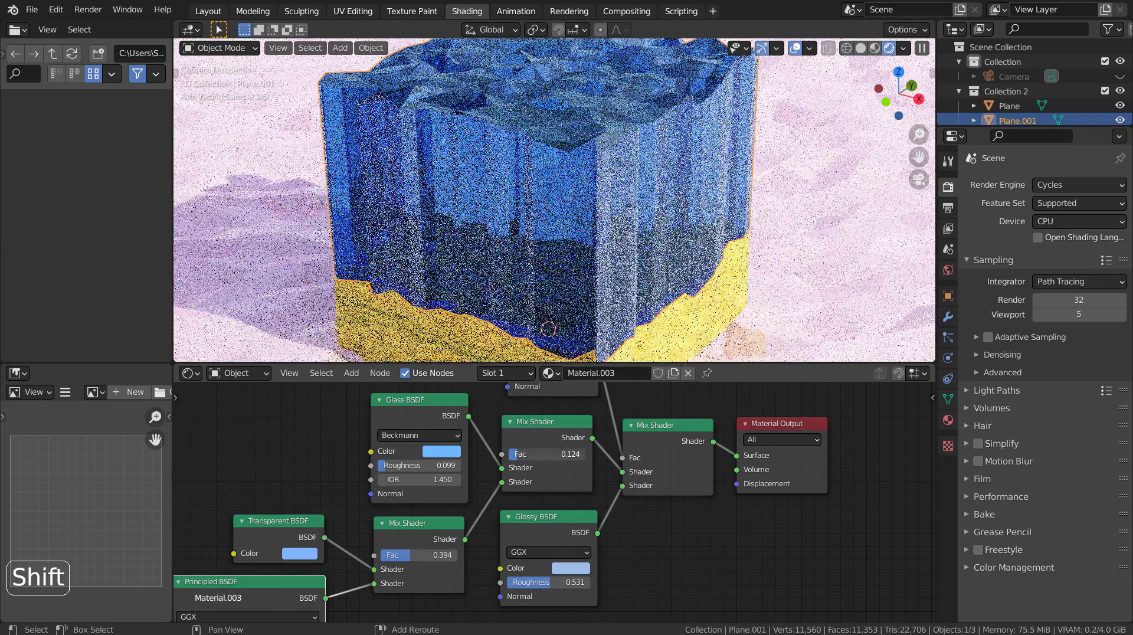
shift+drag(410, 458, 463, 458)
shift+drag(549, 454, 561, 454)
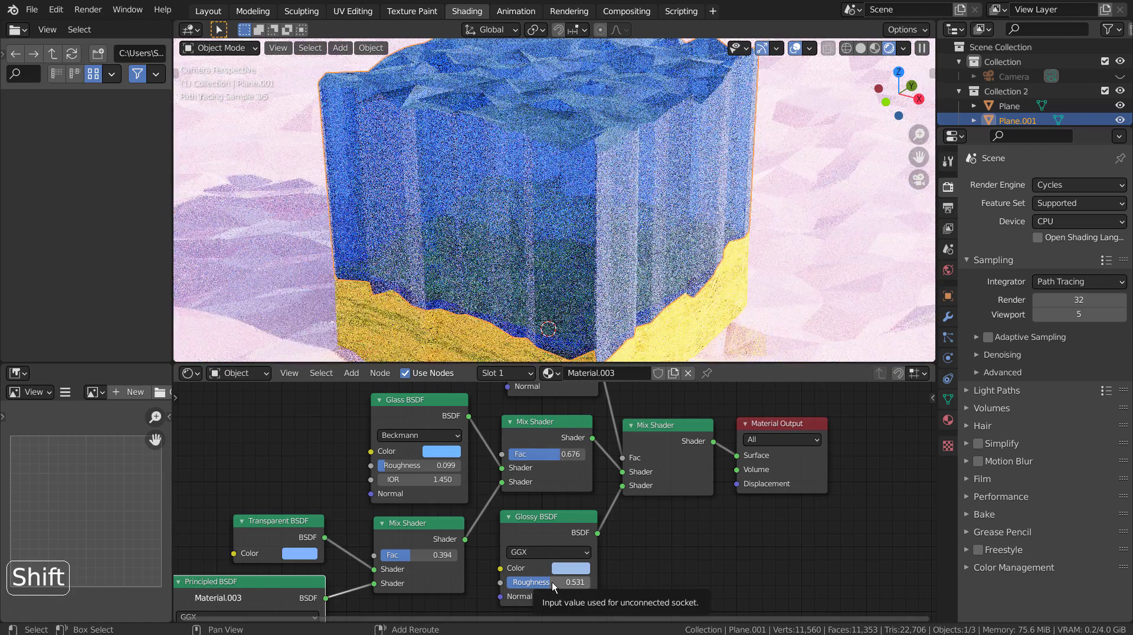
Test the Glossy BSDF roughness at 0.047 and 1.000, and settle on 0.556
shift+drag(552, 582, 520, 582)
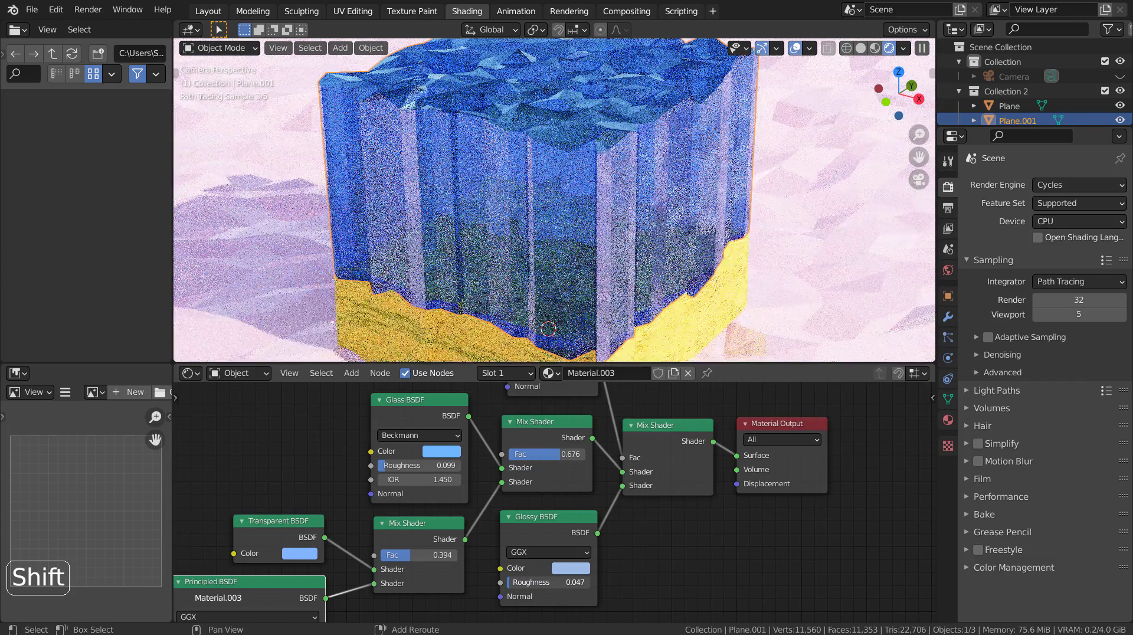
shift+drag(520, 582, 590, 582)
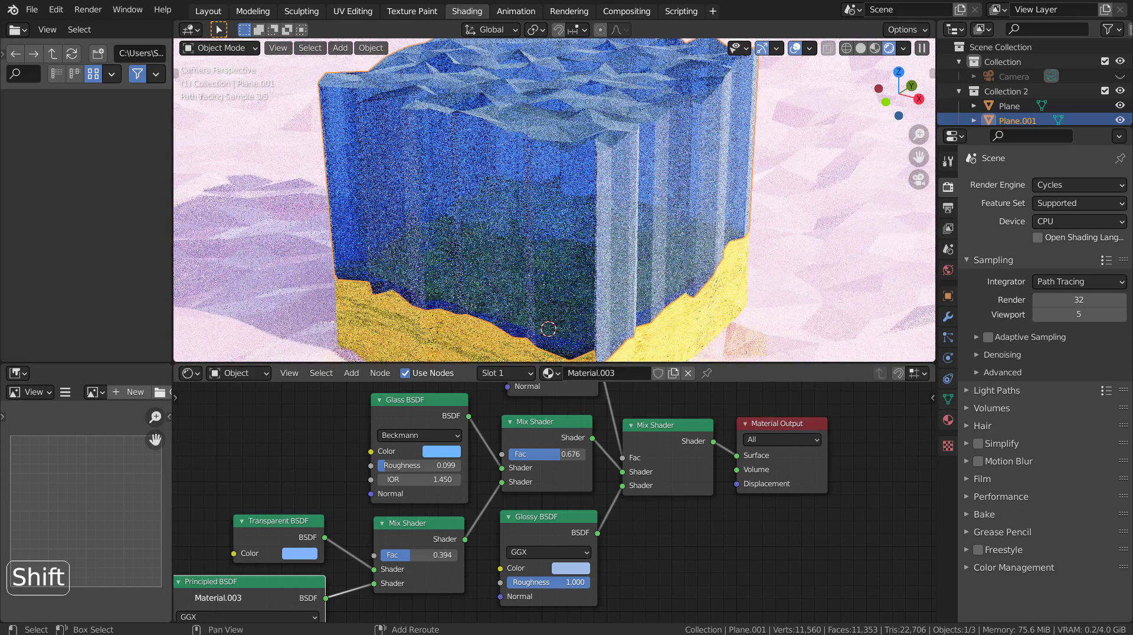
shift+drag(566, 582, 520, 582)
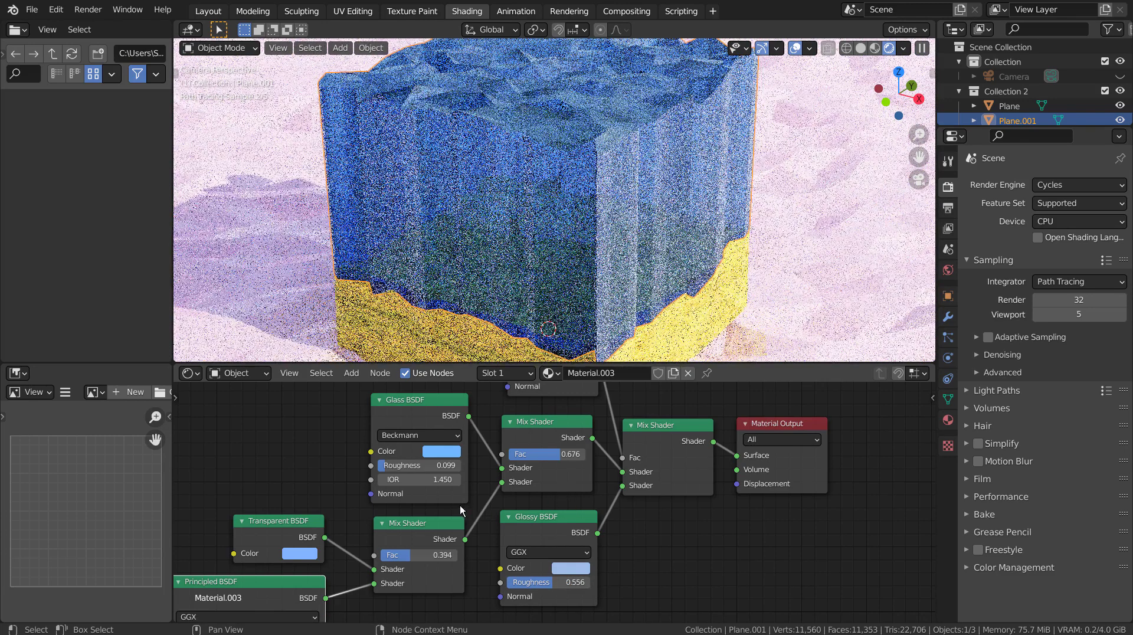
Compare the Layer Weight node's Blend at 1.000 and 0.000, and set it to 0.270
shift+middle_drag(473, 501, 540, 435)
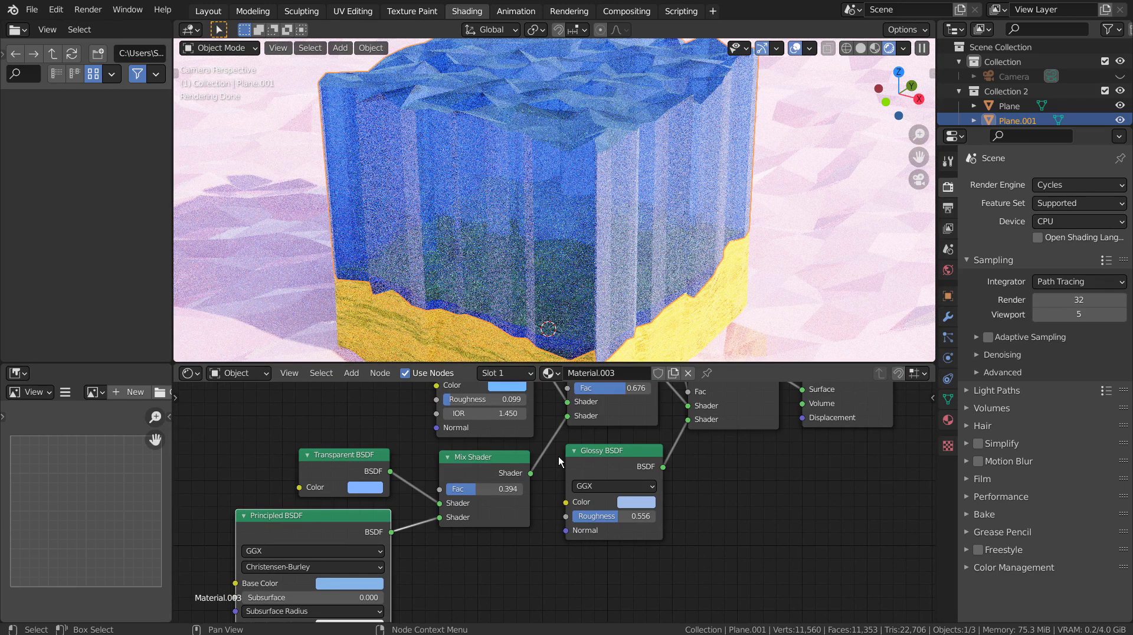
shift+middle_drag(544, 408, 513, 544)
shift+middle_drag(735, 481, 698, 493)
scroll(660, 489, up, 9)
scroll(674, 498, up, 1)
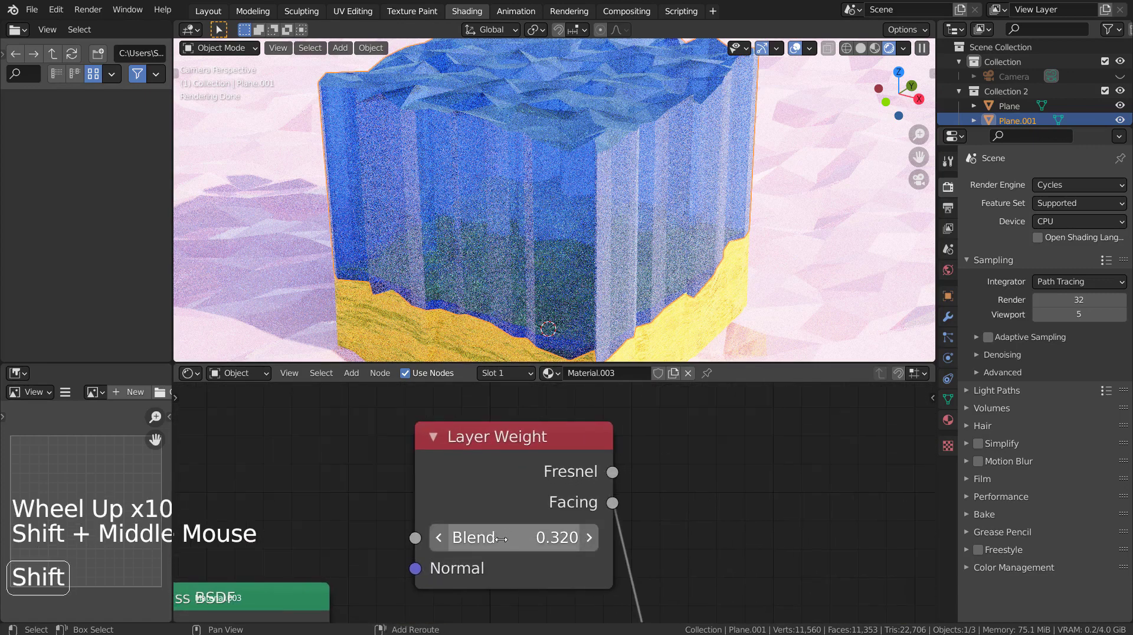
shift+drag(501, 538, 625, 539)
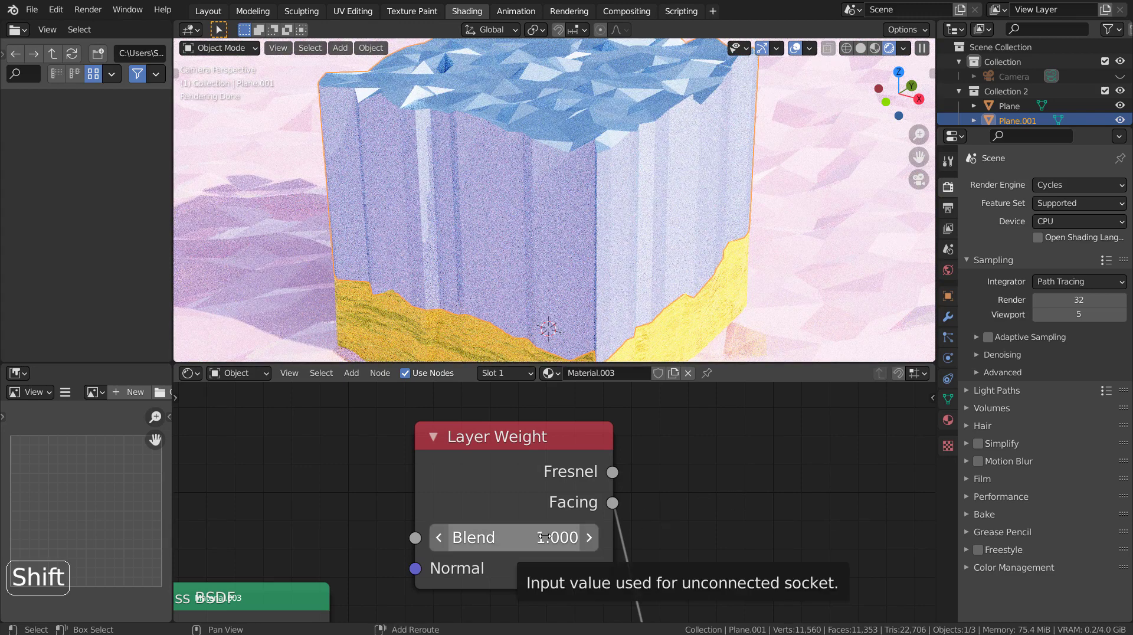
shift+drag(550, 537, 254, 537)
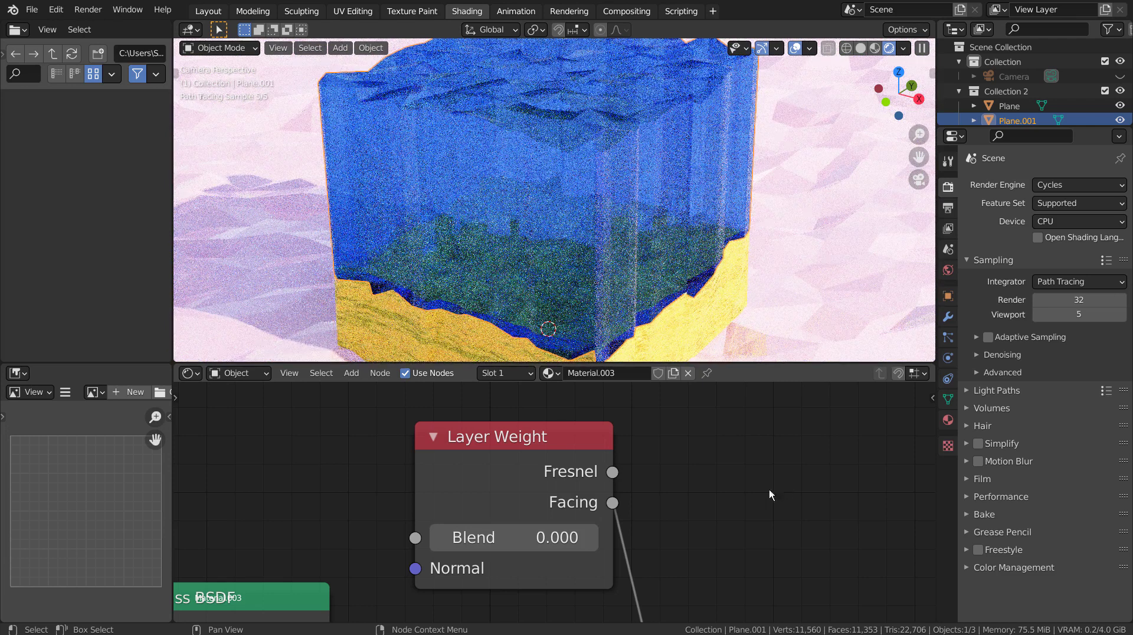
key(shift)
shift+drag(479, 538, 524, 539)
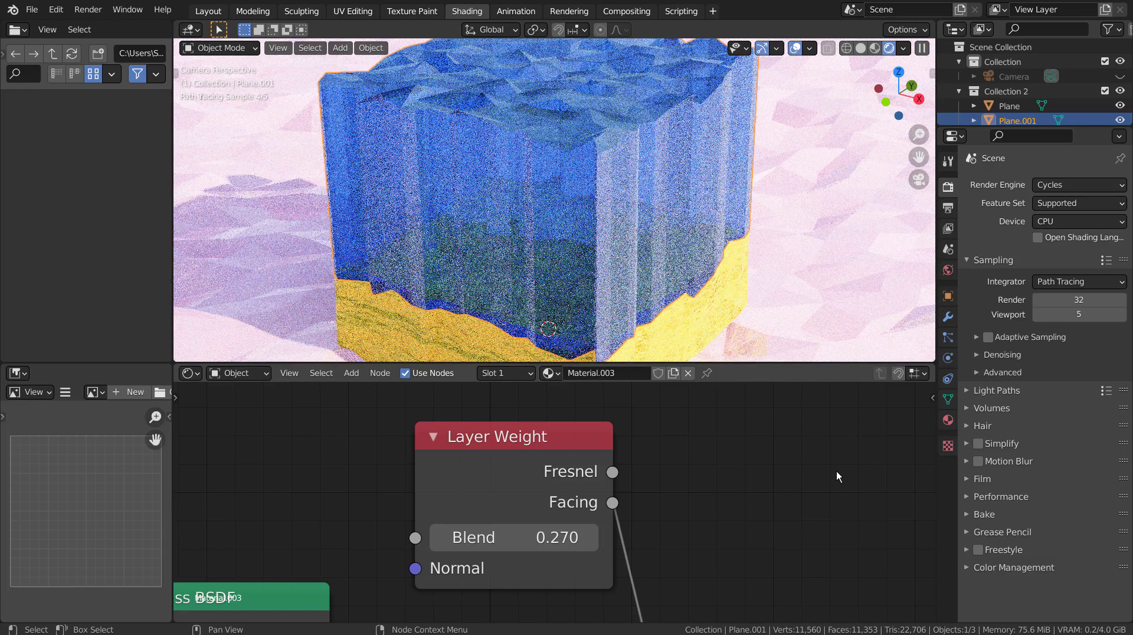
Viewing the block from another side, test a Layer Weight Blend of 0.730 and settle on 0.290
middle_drag(696, 247, 587, 223)
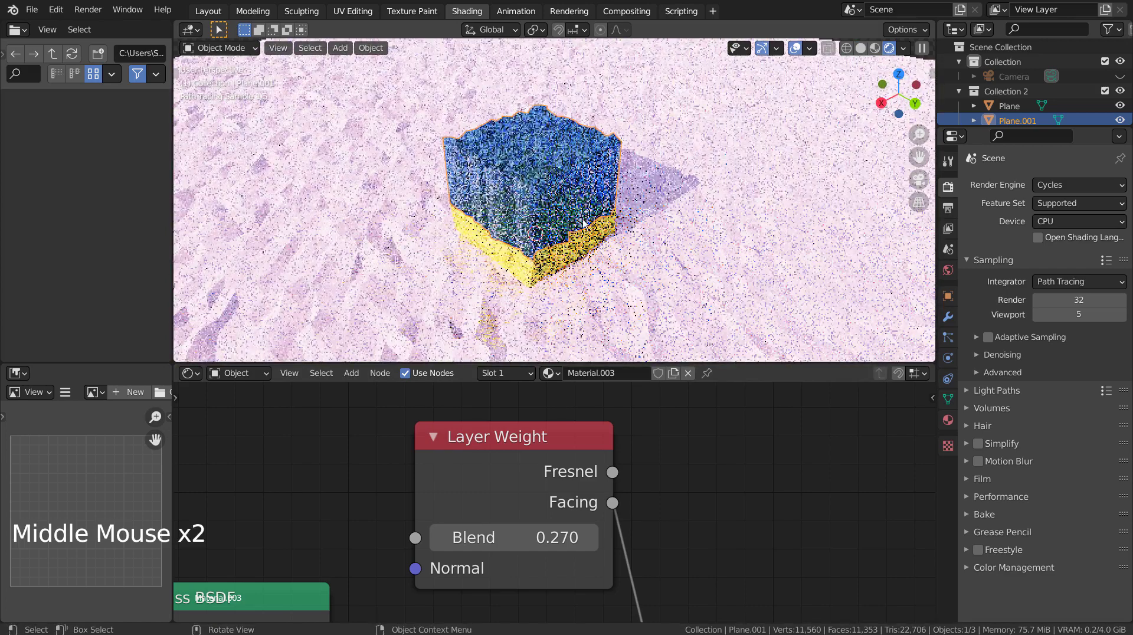
scroll(587, 223, up, 5)
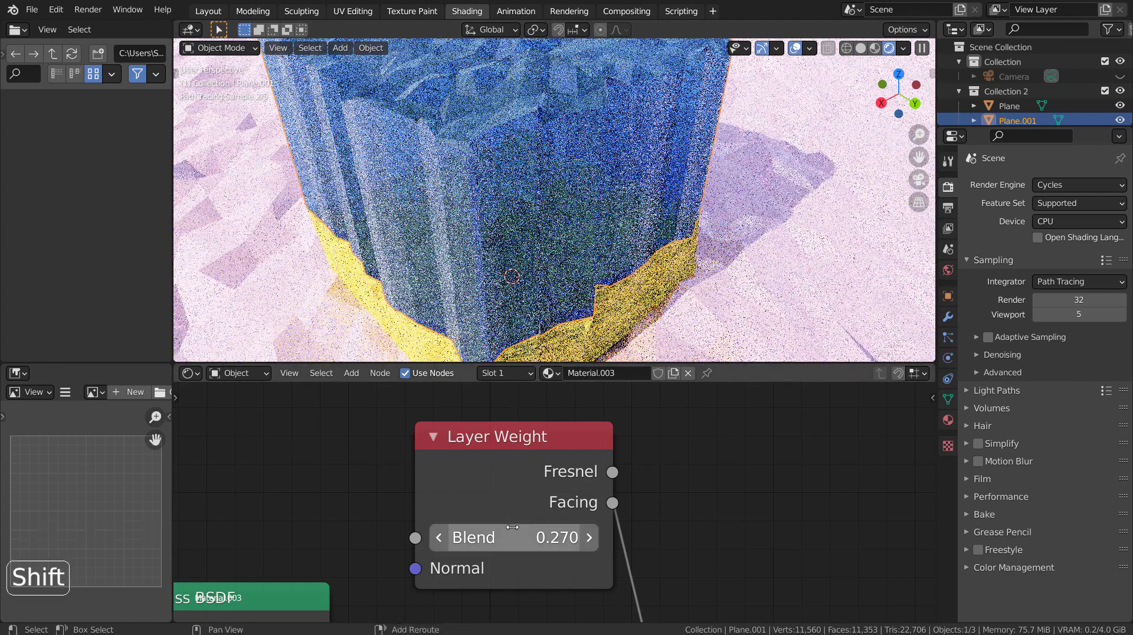
shift+drag(514, 537, 546, 535)
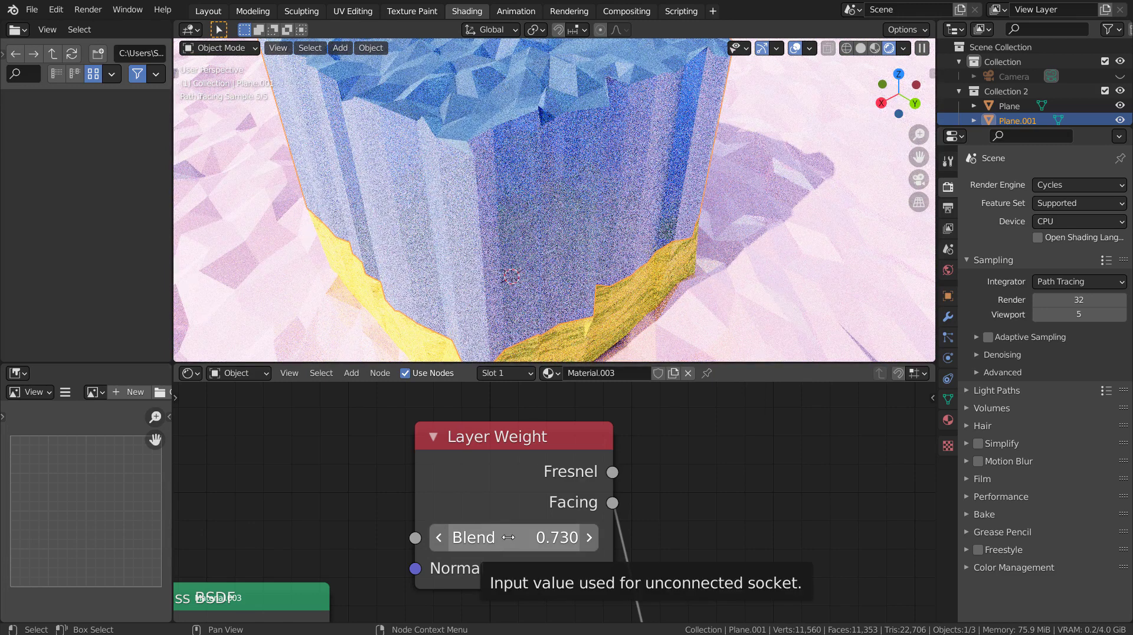
shift+drag(508, 537, 474, 537)
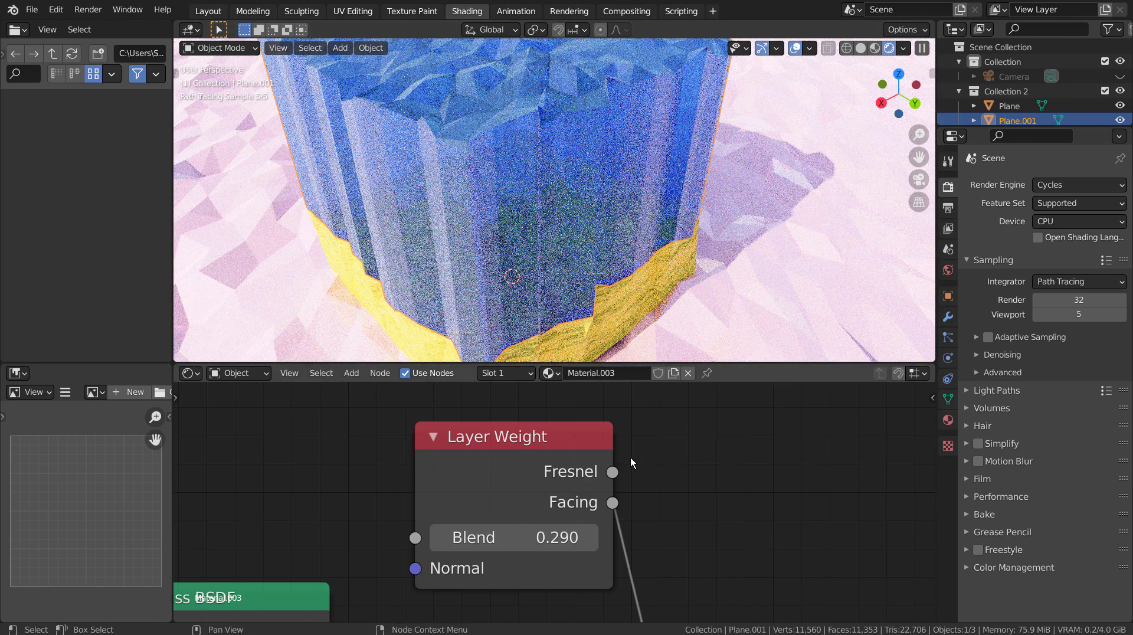
Return the viewport to the full camera view and deselect all objects
middle_drag(555, 272, 511, 246)
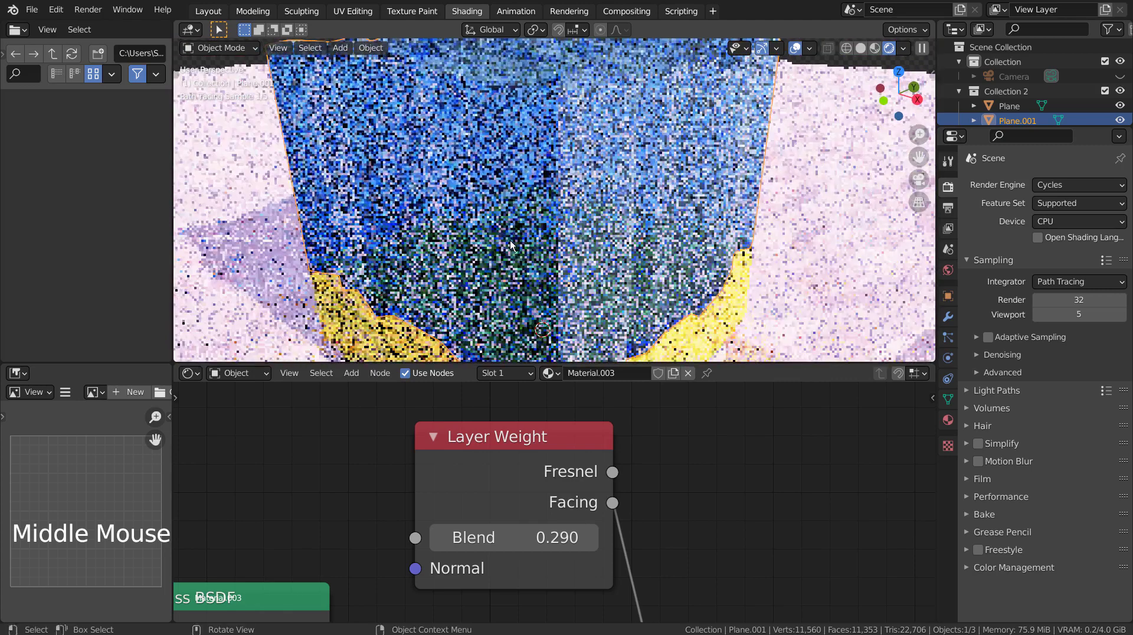
scroll(511, 246, down, 3)
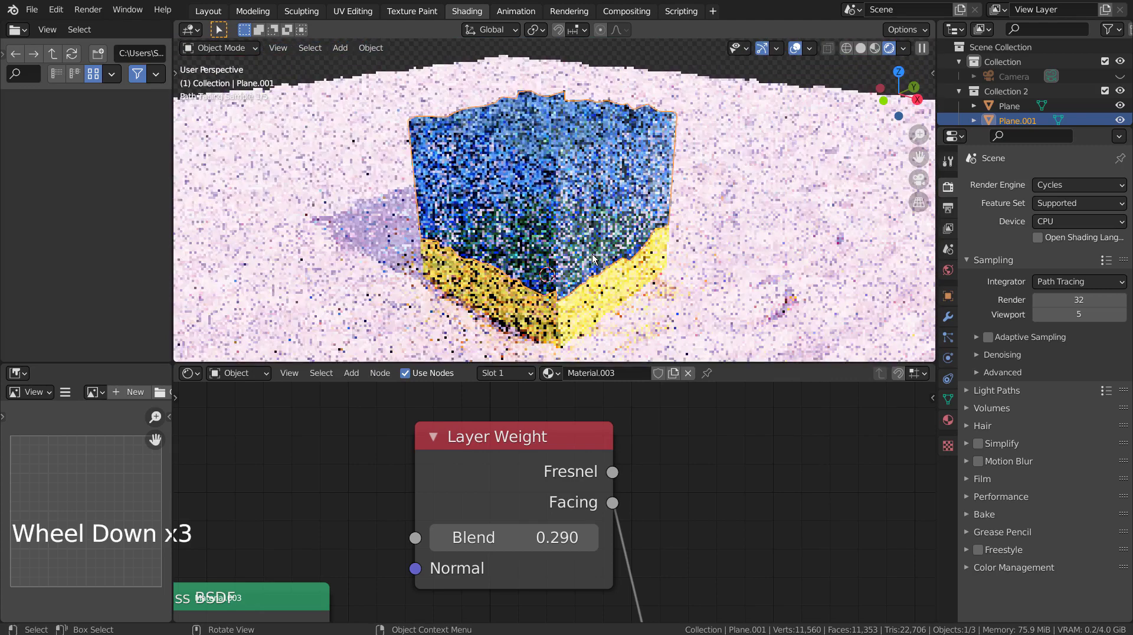
key(KP_0)
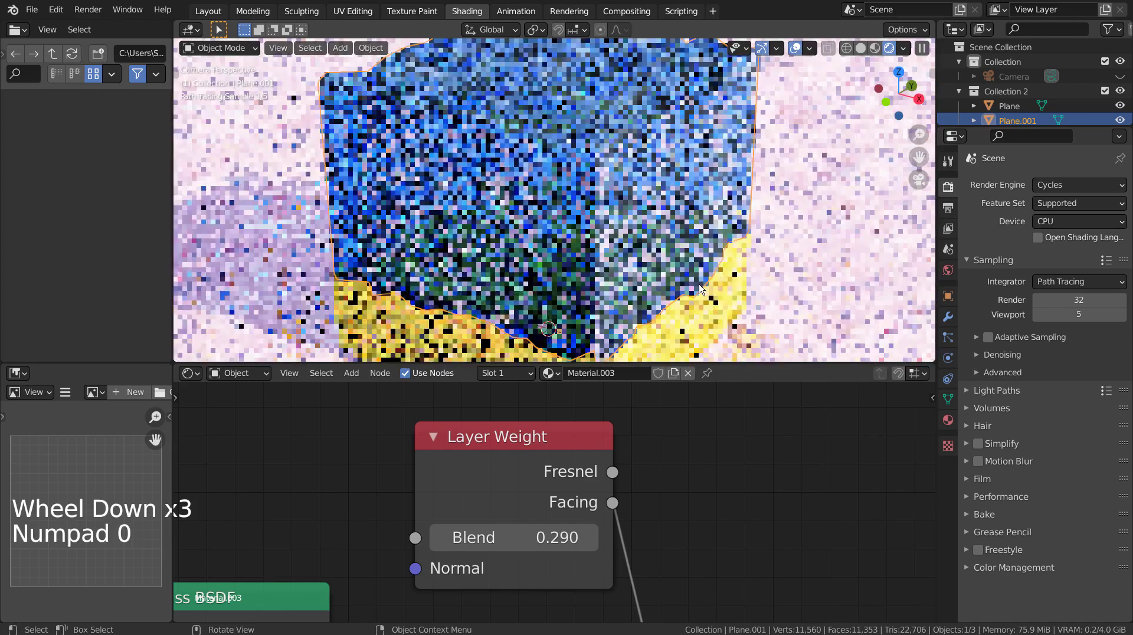
scroll(716, 289, down, 2)
scroll(716, 290, down, 2)
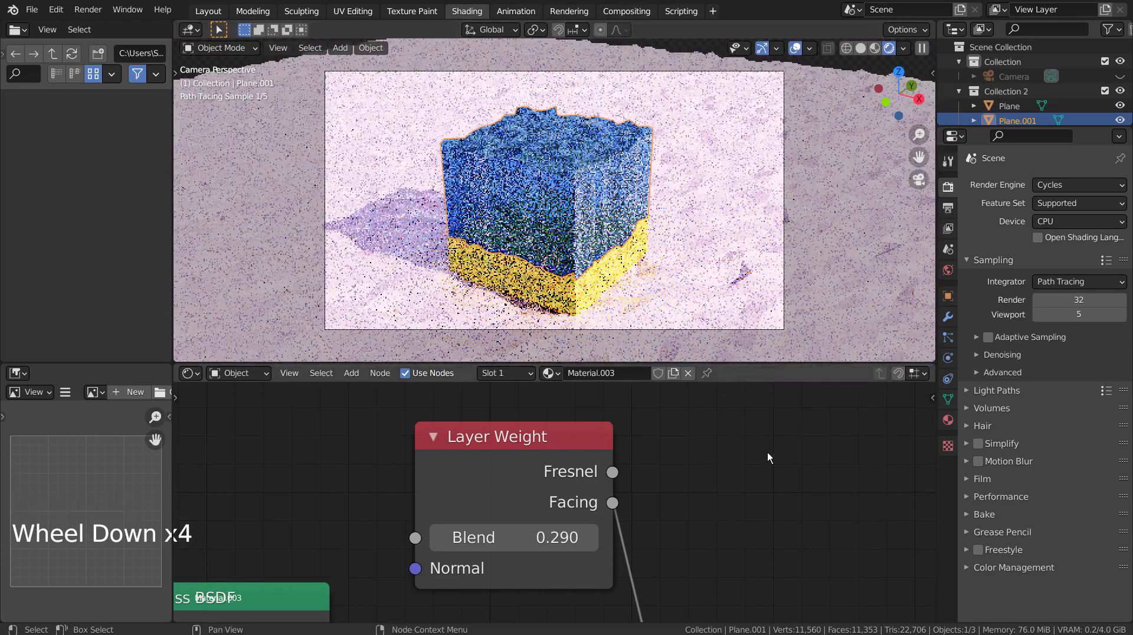
click(767, 453)
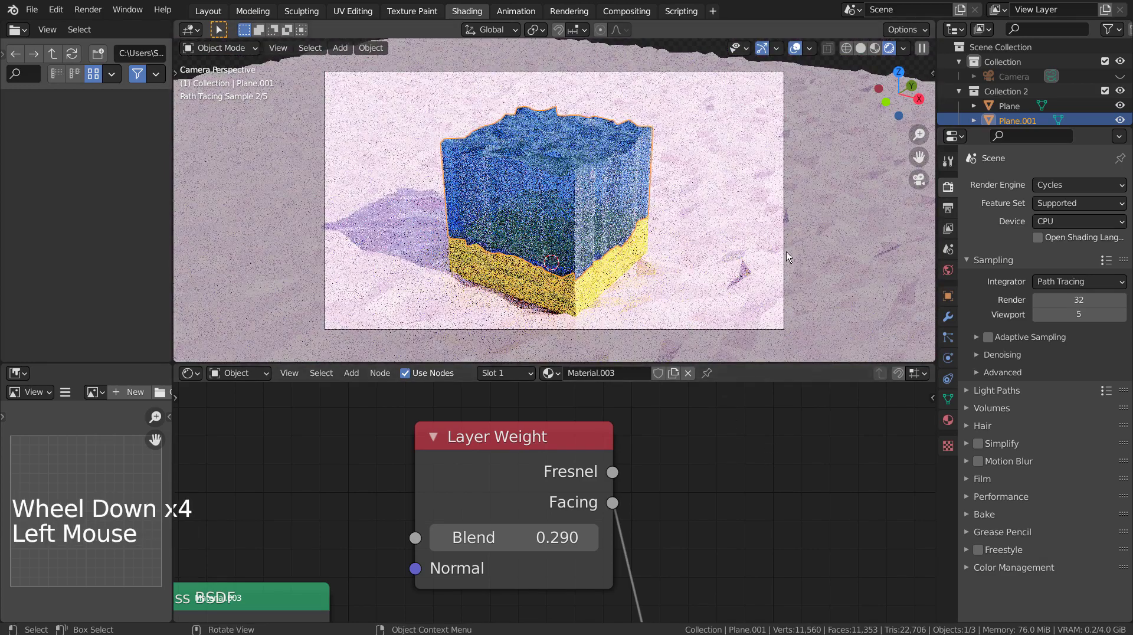
key(alt+a)
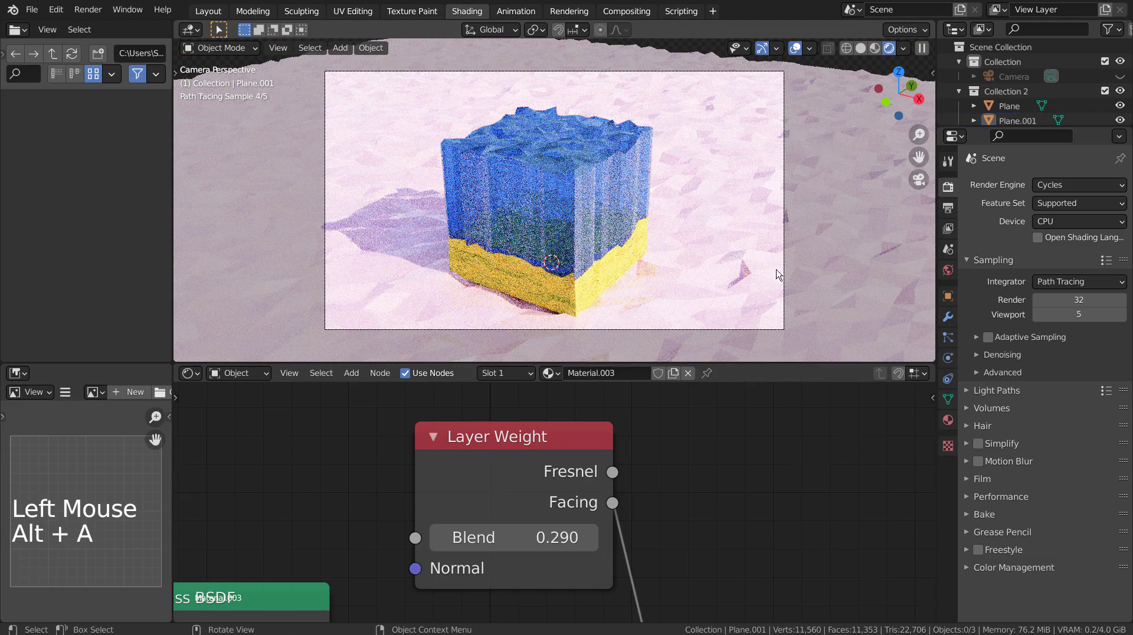
Enlarge the node editor to fill the workspace and examine the complete Material.003 node tree
scroll(653, 497, down, 3)
scroll(655, 497, down, 6)
key(ctrl+space)
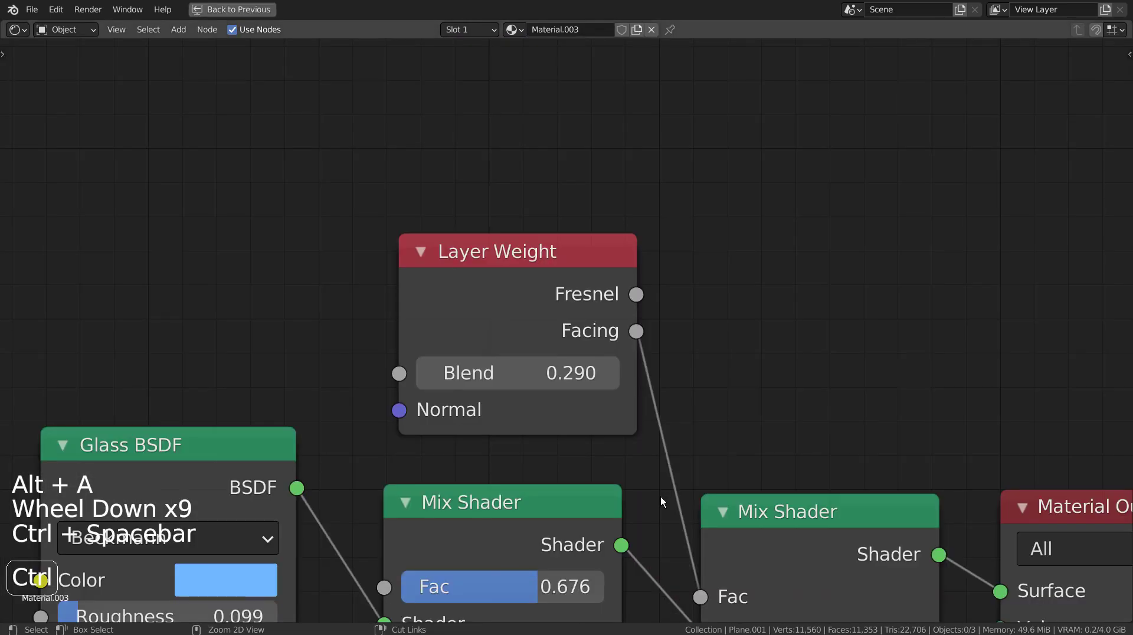
scroll(660, 496, down, 10)
shift+middle_drag(844, 255, 895, 61)
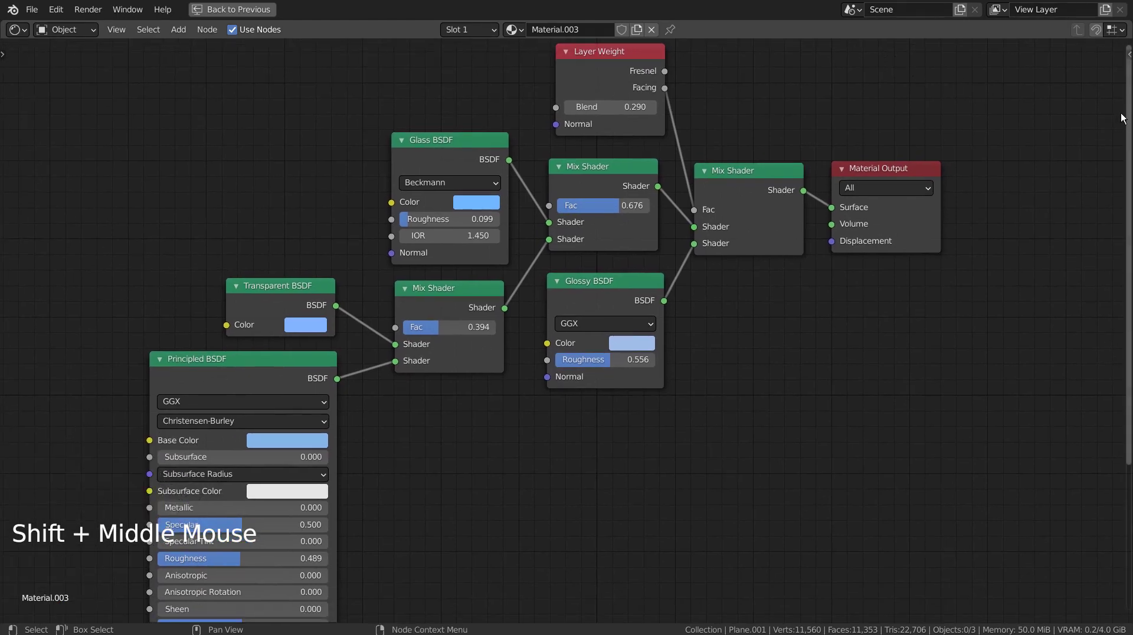